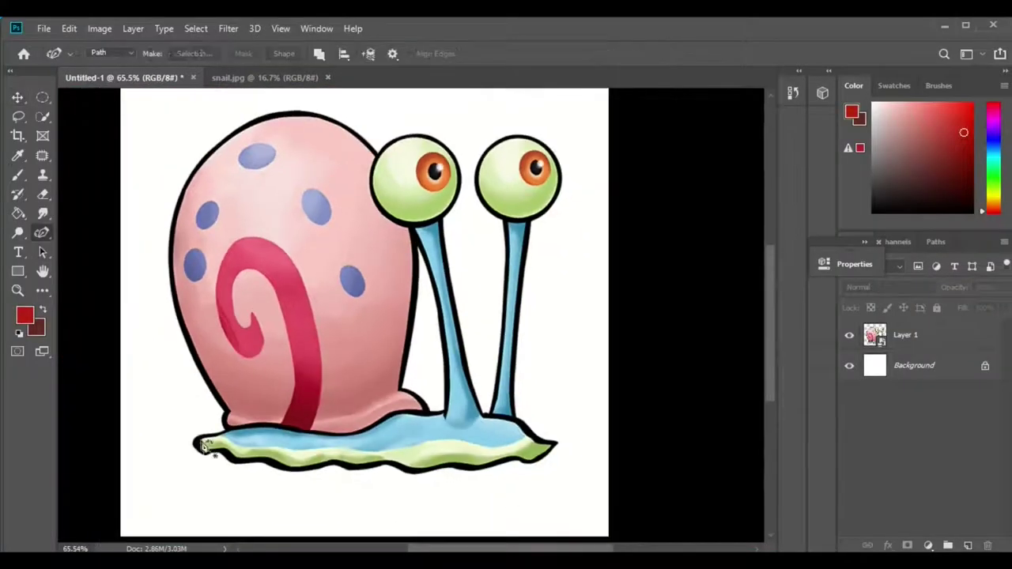
Step: Trace the snail's foot outline with the Curvature Pen, from shell base around the front tip
click(204, 446)
scroll(203, 447, up, 3)
click(349, 356)
click(504, 369)
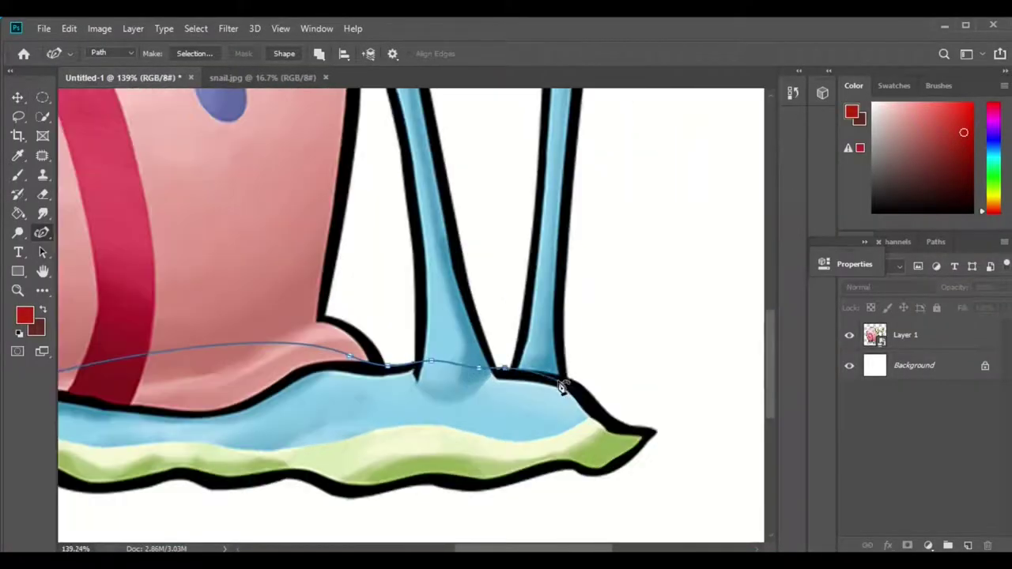
click(581, 386)
click(597, 401)
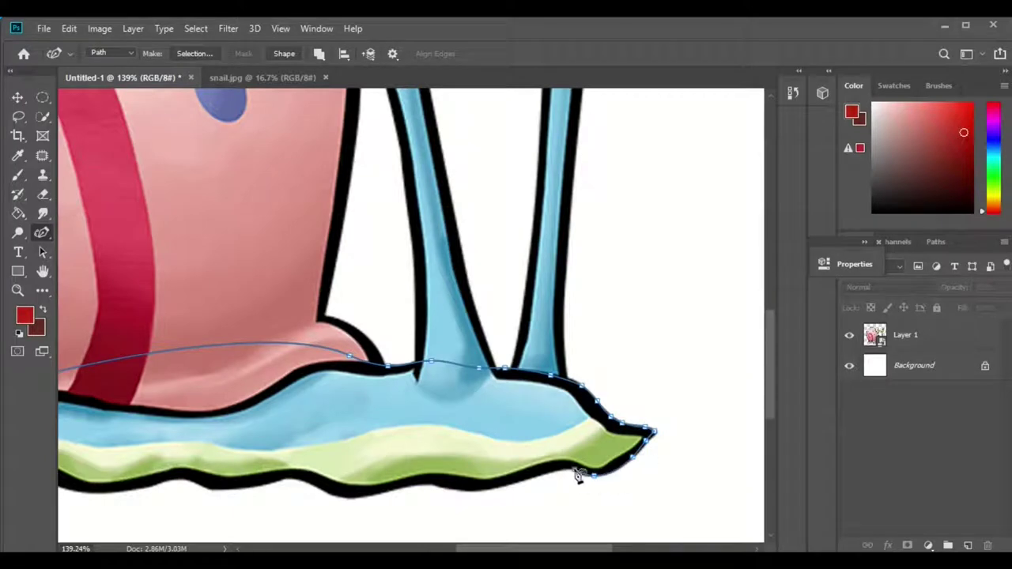
click(437, 490)
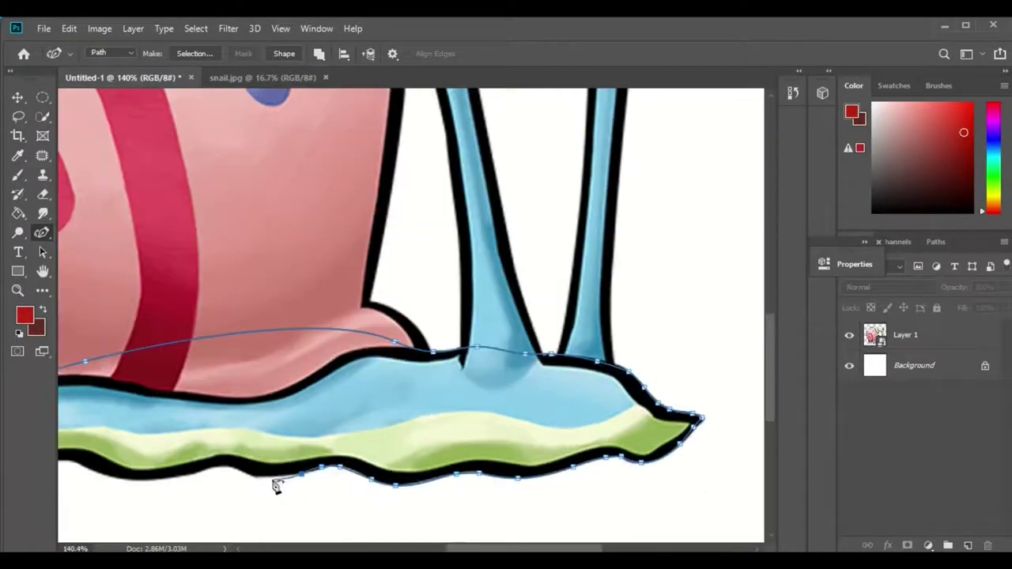
scroll(304, 464, down, 2)
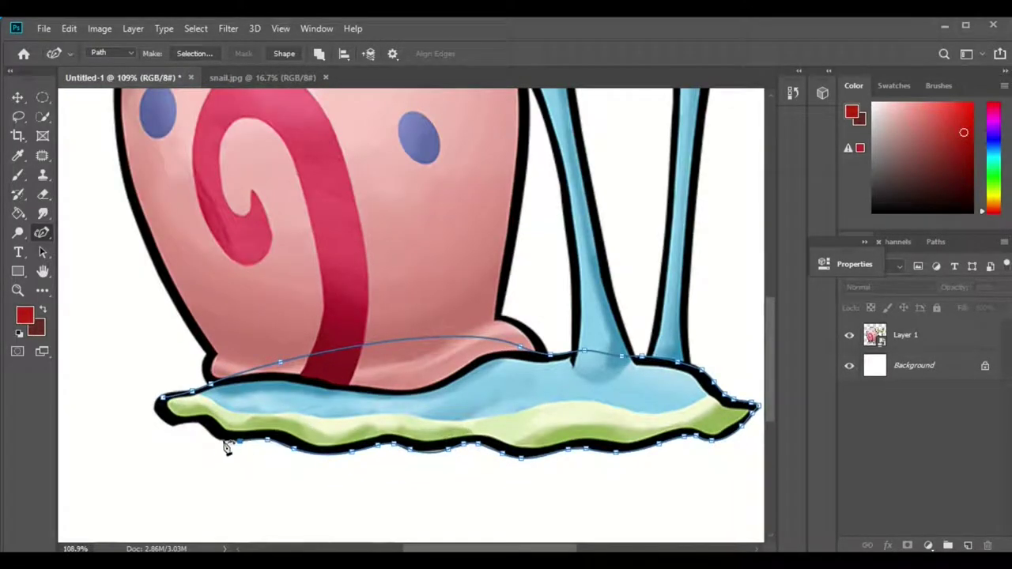
Step: Turn the foot path into a selection and copy it onto its own layer
right_click(182, 429)
click(214, 129)
key(ctrl+j)
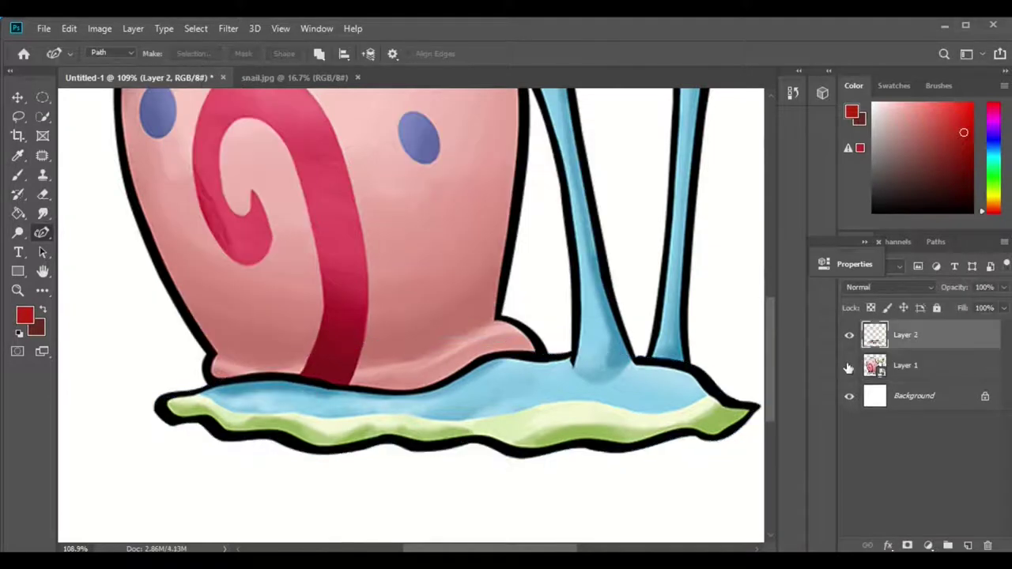
click(276, 79)
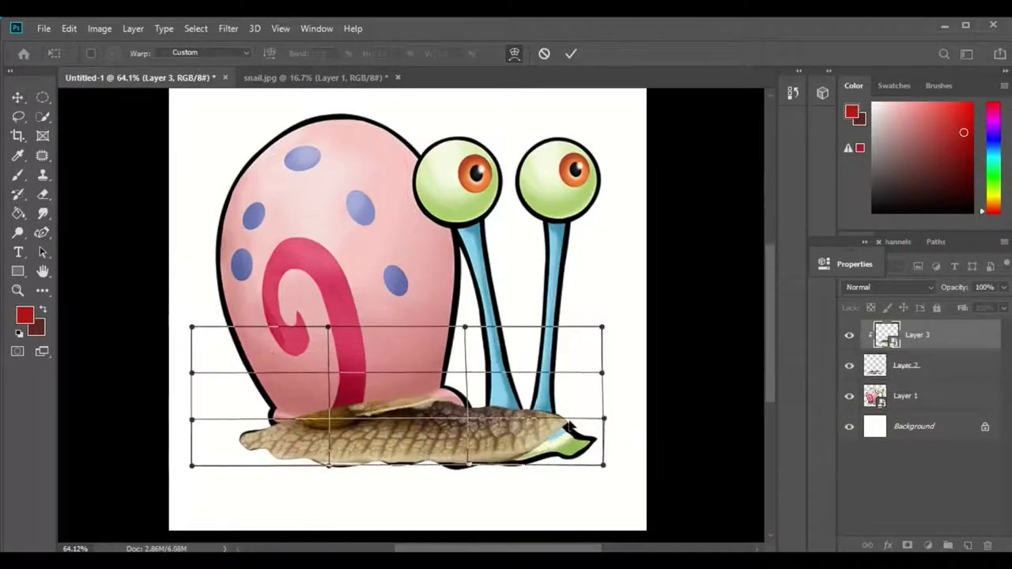
Step: Warp the first snail-photo layer to follow the foot outline
drag(514, 457, 399, 471)
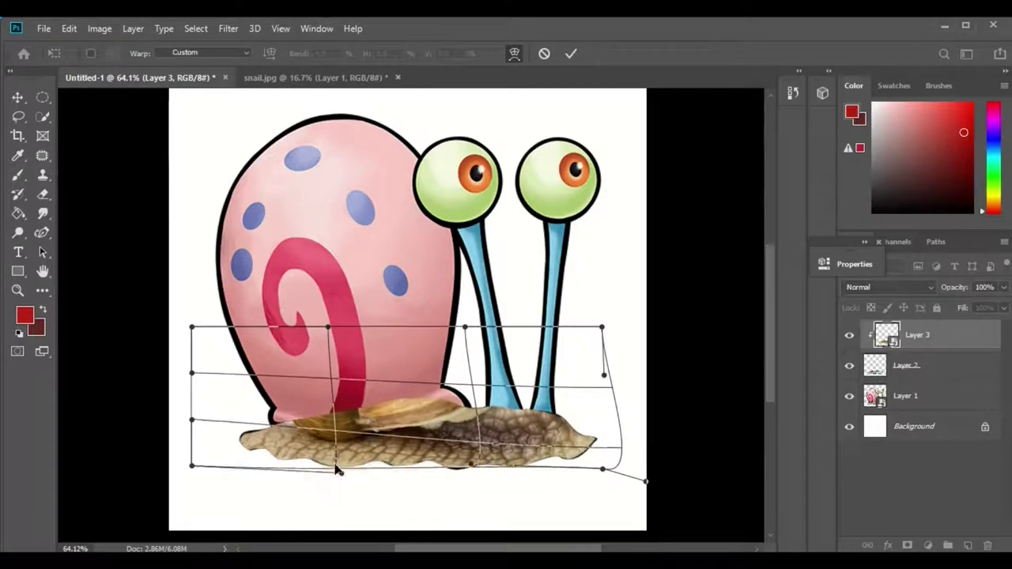
scroll(235, 479, up, 3)
scroll(398, 388, up, 2)
scroll(627, 415, down, 3)
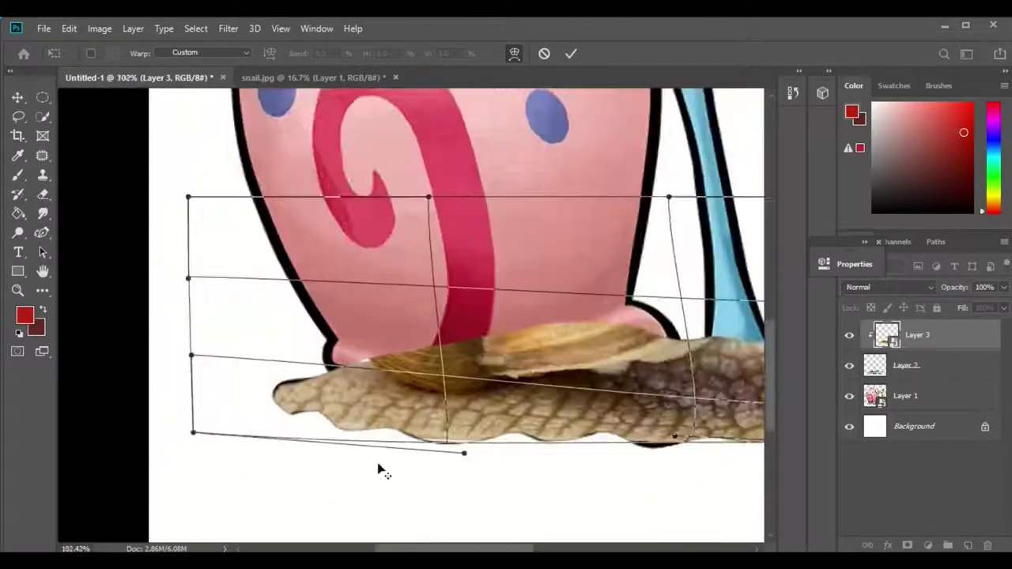
scroll(380, 469, up, 2)
drag(451, 443, 203, 441)
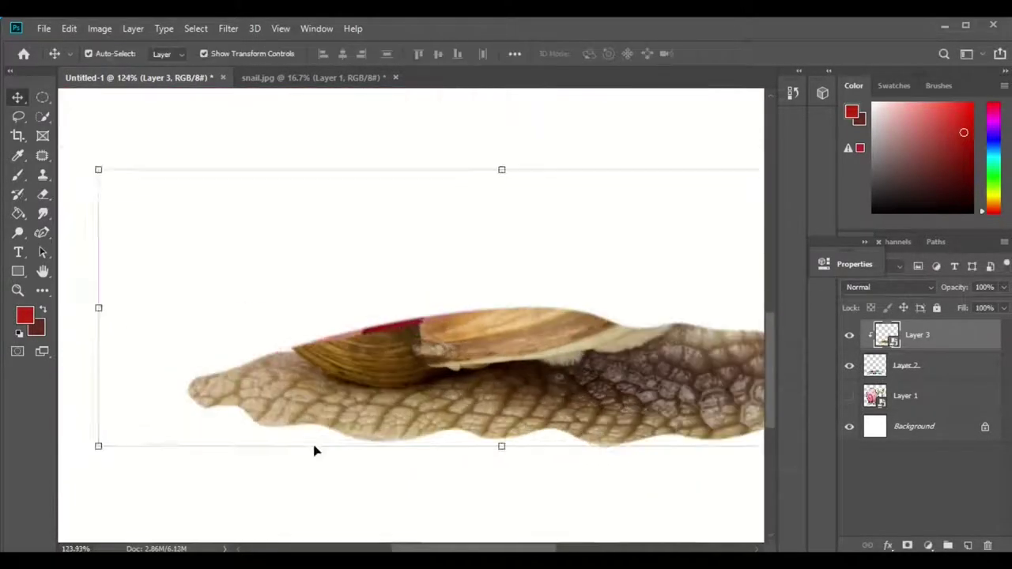
mouse_move(528, 406)
mouse_down()
mouse_move(267, 398)
mouse_move(361, 438)
mouse_up()
scroll(524, 418, right, 3)
key(Return)
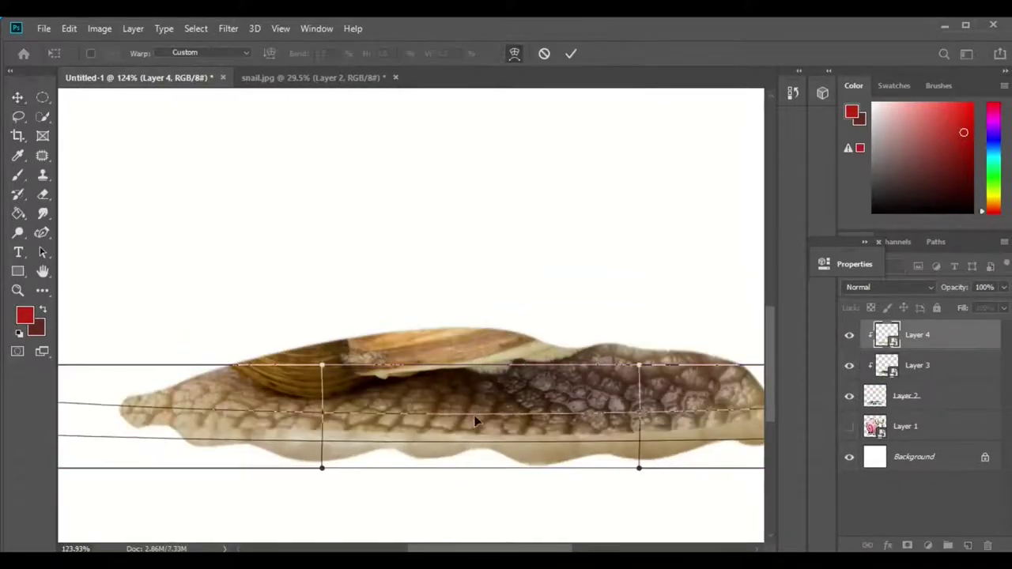
Step: Warp the second snail-photo layer over the foot and show the cartoon layer again
mouse_move(175, 414)
mouse_down()
mouse_move(278, 456)
mouse_move(435, 401)
mouse_move(361, 456)
mouse_up()
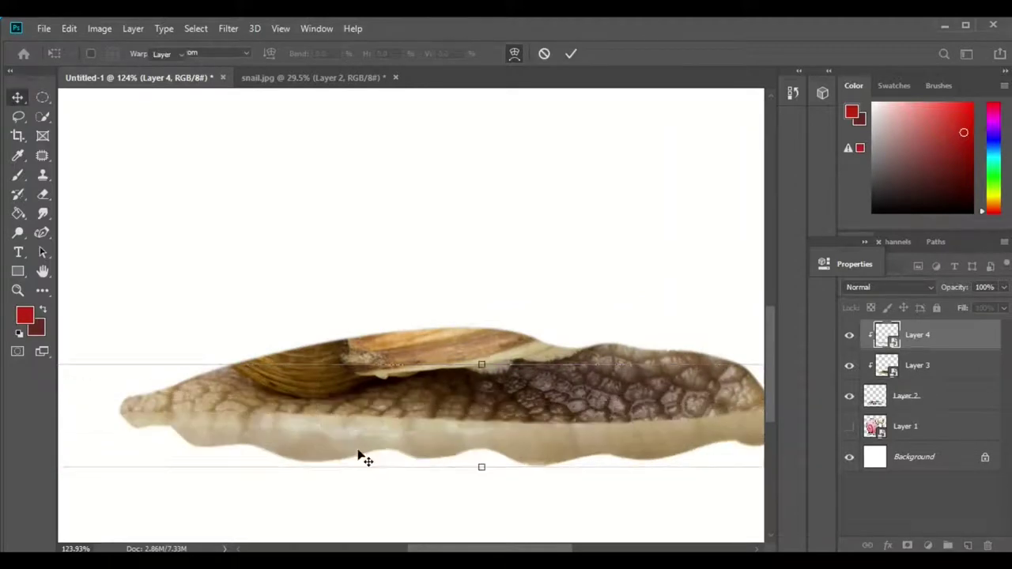
key(Return)
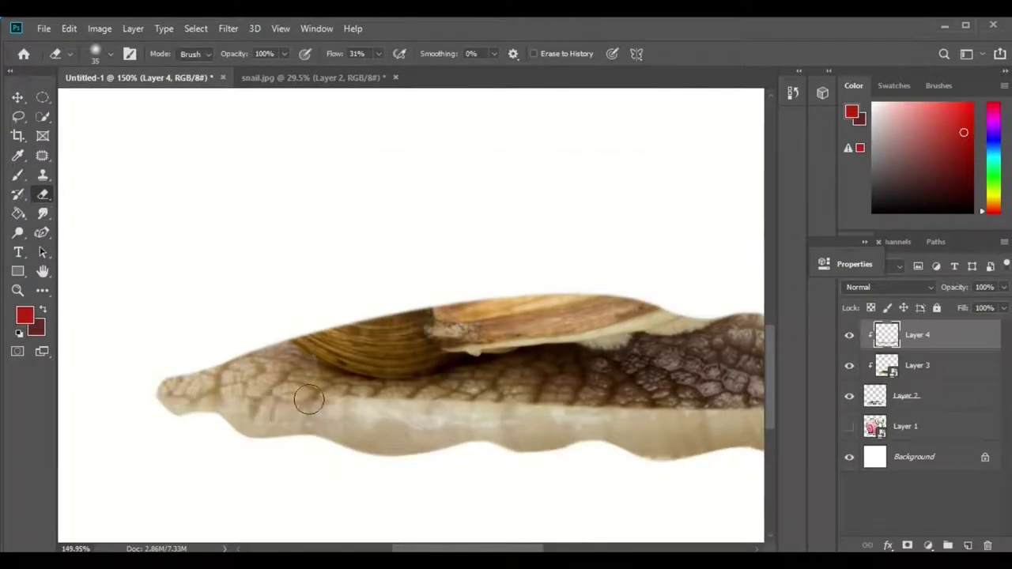
scroll(376, 427, up, 2)
scroll(406, 445, up, 2)
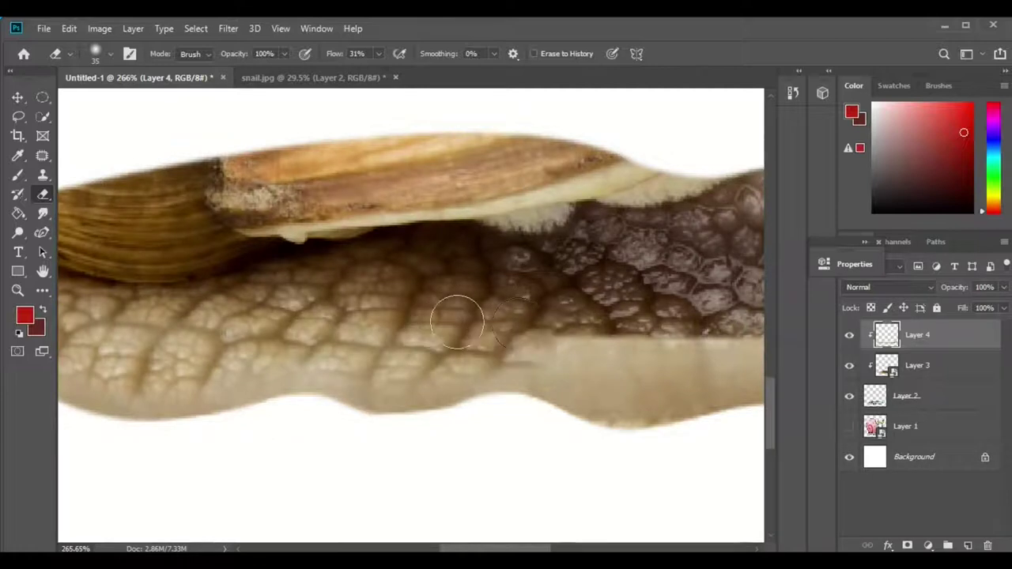
scroll(239, 322, down, 2)
scroll(301, 223, up, 3)
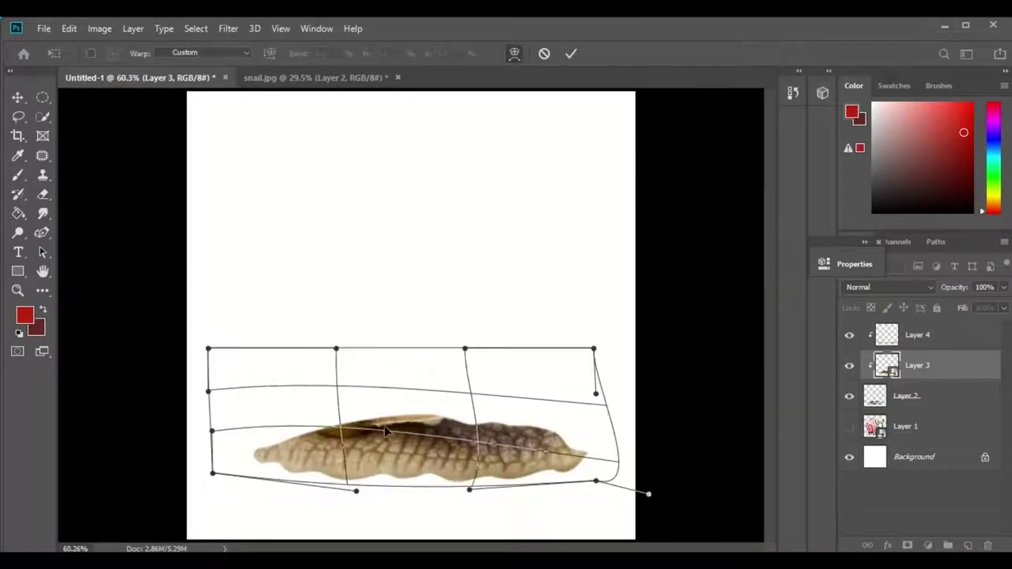
click(849, 426)
Step: Move the cartoon copy to the top and add a Curves adjustment to the photo foot
drag(903, 426, 903, 328)
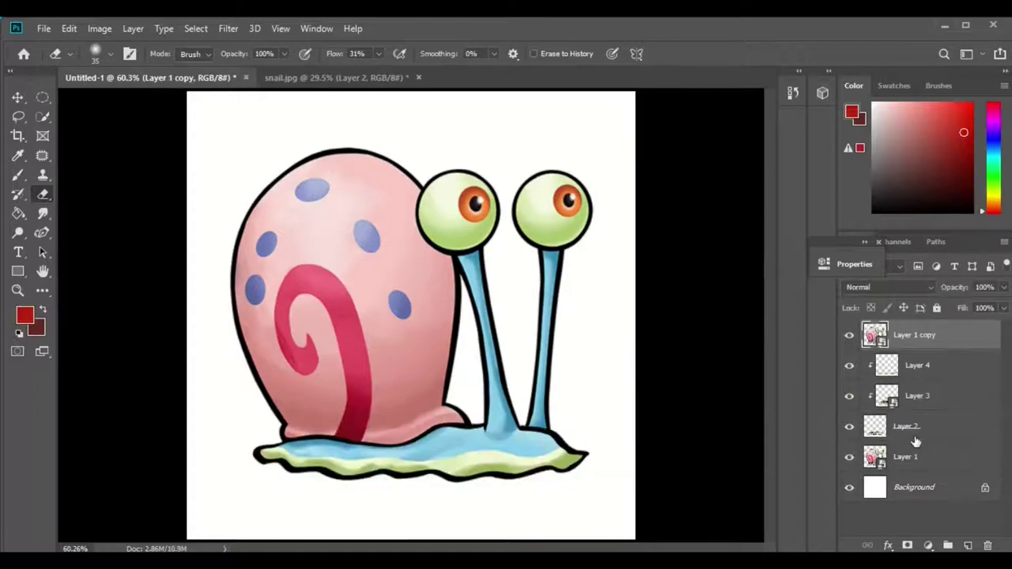
click(849, 334)
click(927, 546)
click(922, 352)
Step: Tint the foot teal-green by adjusting the Blue, Red and RGB curves
drag(717, 410, 718, 370)
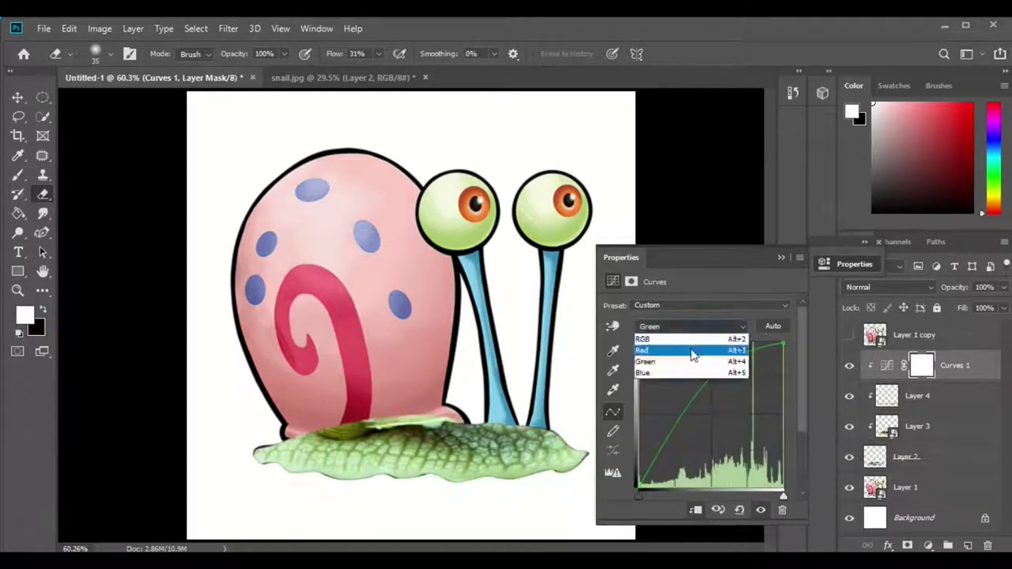
click(693, 351)
click(687, 326)
click(680, 372)
click(687, 326)
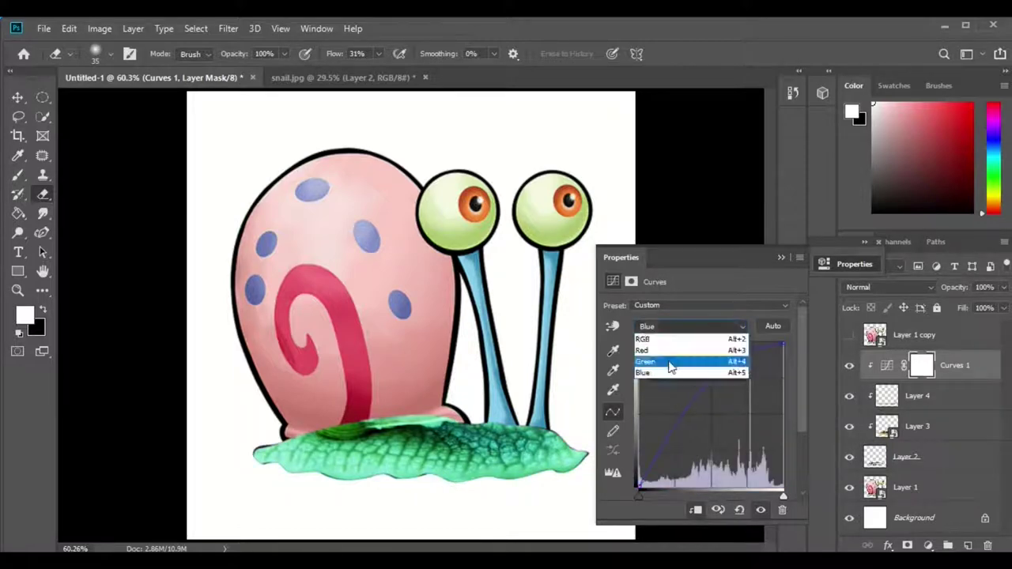
click(643, 338)
Step: Show the cartoon copy over the foot and pick the pen for the antenna stalk
click(851, 336)
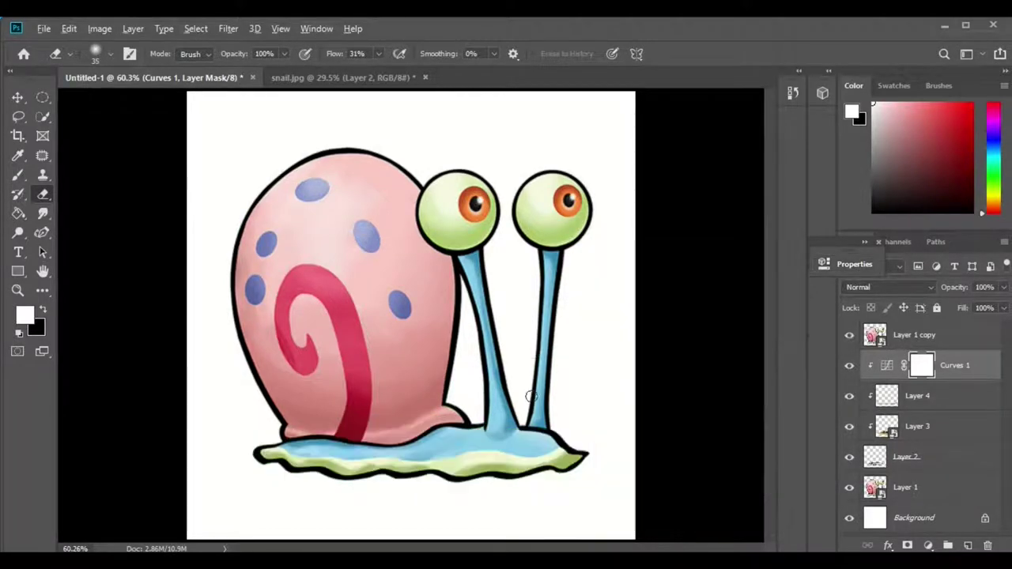
key(p)
scroll(443, 423, up, 2)
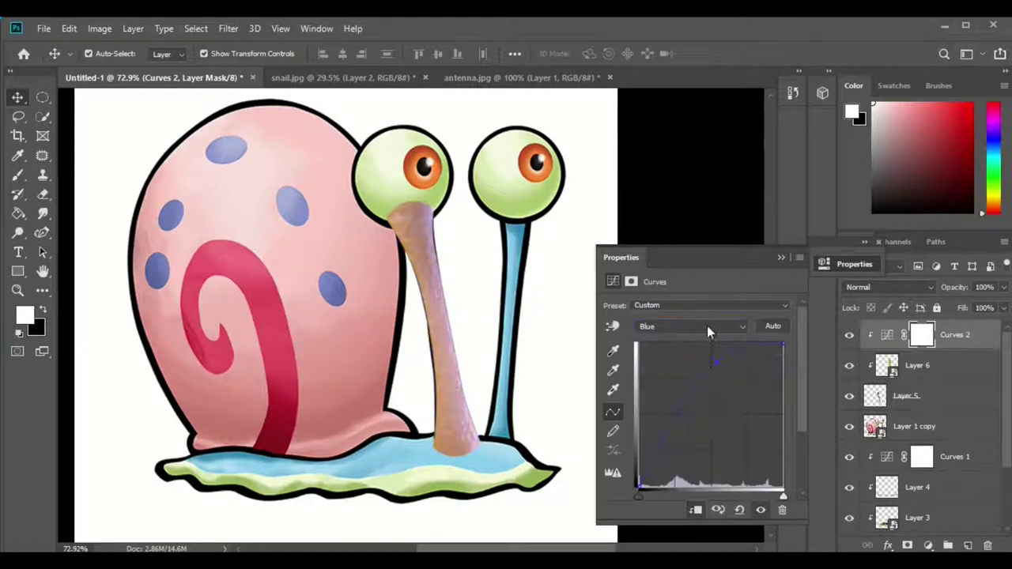
Step: Turn the antenna texture green by reshaping the Curves 2 Red, Blue, RGB and Green channels
click(692, 326)
click(642, 351)
drag(712, 415, 756, 414)
click(692, 326)
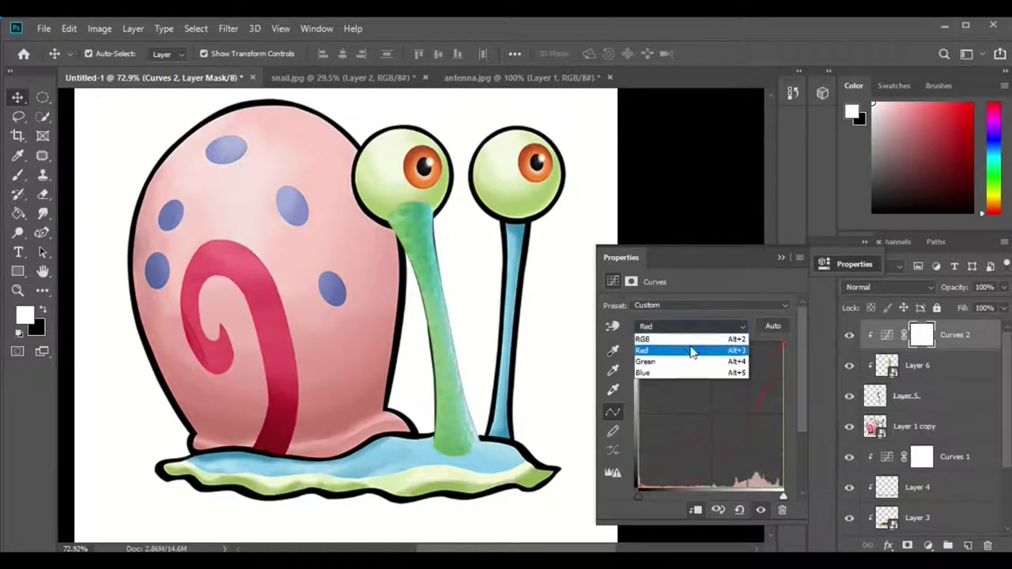
click(643, 372)
click(849, 426)
click(692, 326)
click(642, 339)
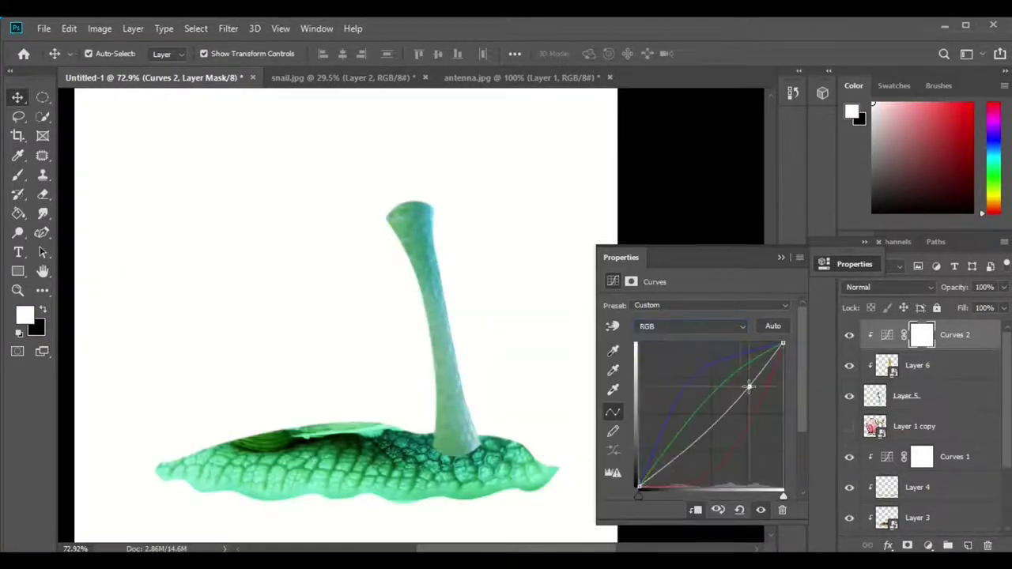
drag(749, 386, 722, 380)
click(692, 326)
click(642, 361)
Step: Softly erase the base of antenna Layer 5 into the foot texture
click(911, 405)
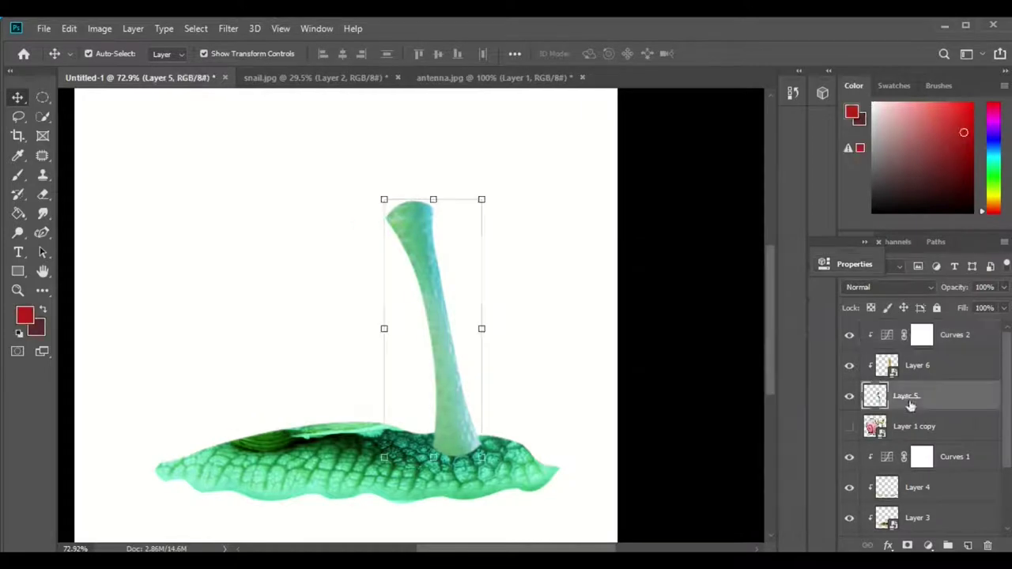
key(e)
scroll(477, 448, up, 3)
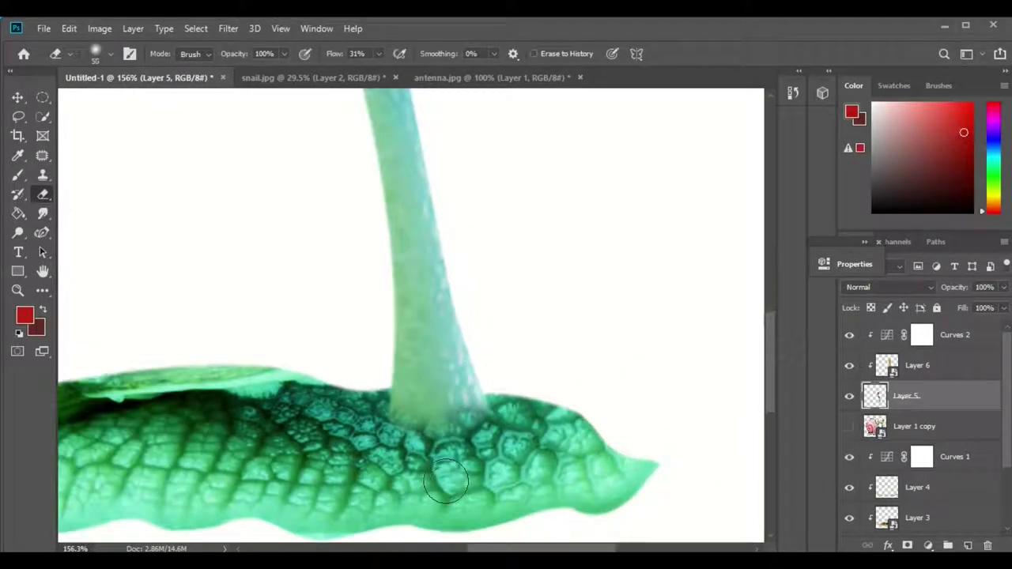
scroll(431, 435, down, 3)
scroll(384, 524, down, 2)
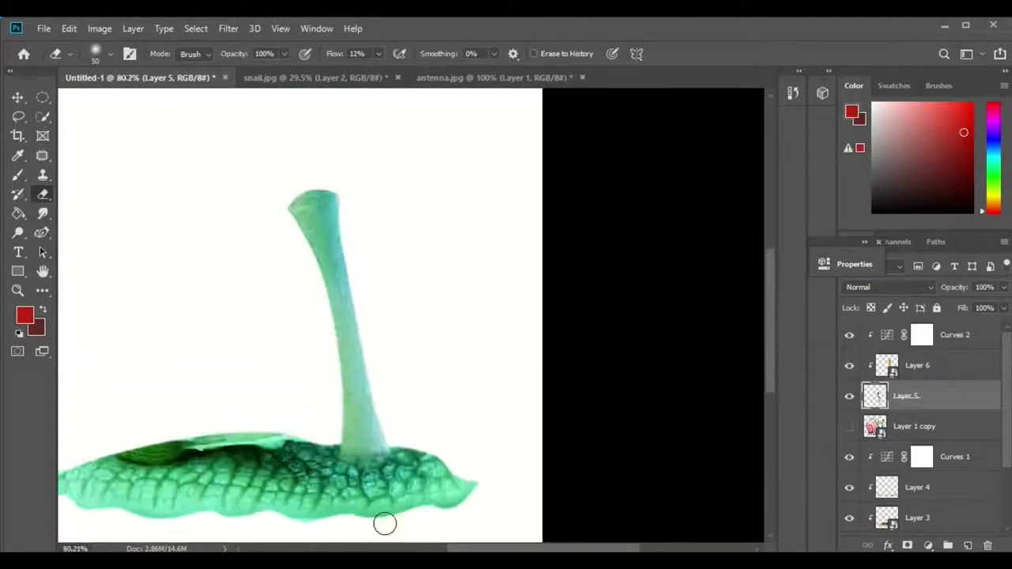
scroll(659, 438, down, 2)
key(ctrl+0)
Step: Add a Hue/Saturation layer with Hue -13 and lower Lightness, then show the cartoon copy
click(921, 334)
click(928, 545)
click(948, 427)
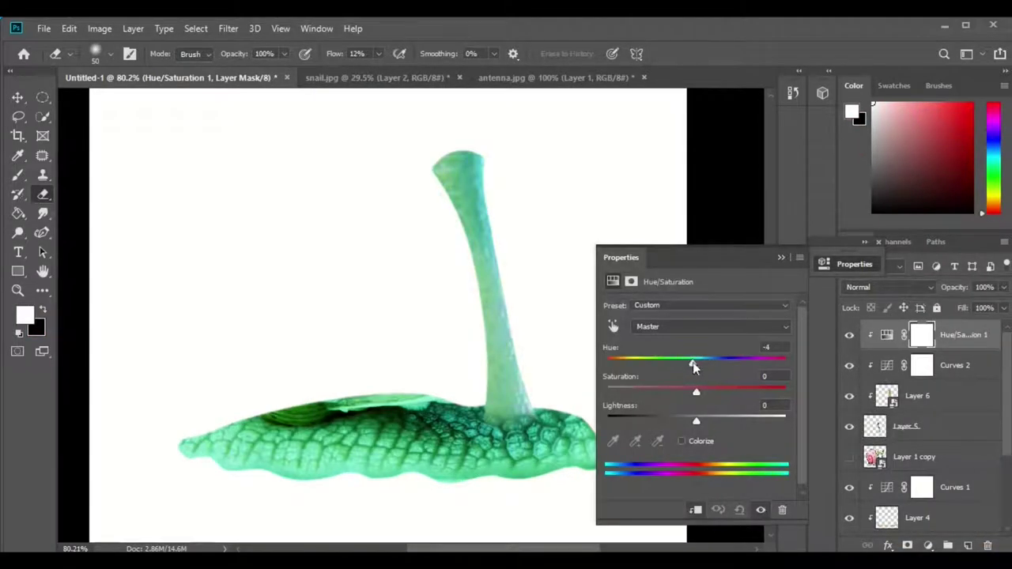
mouse_move(693, 362)
mouse_down()
mouse_move(698, 393)
mouse_move(684, 420)
mouse_up()
click(823, 264)
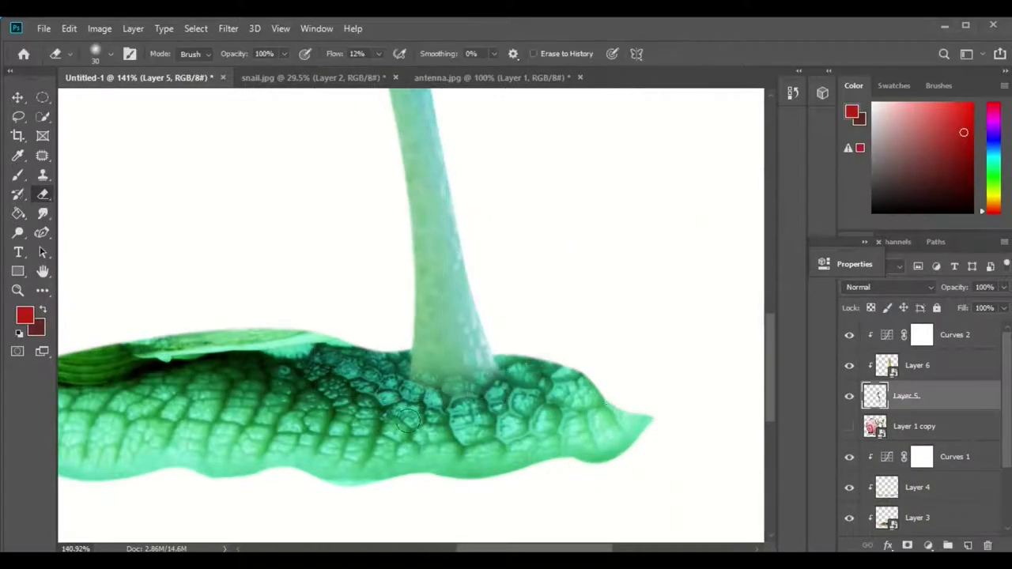
key(ctrl+0)
click(849, 426)
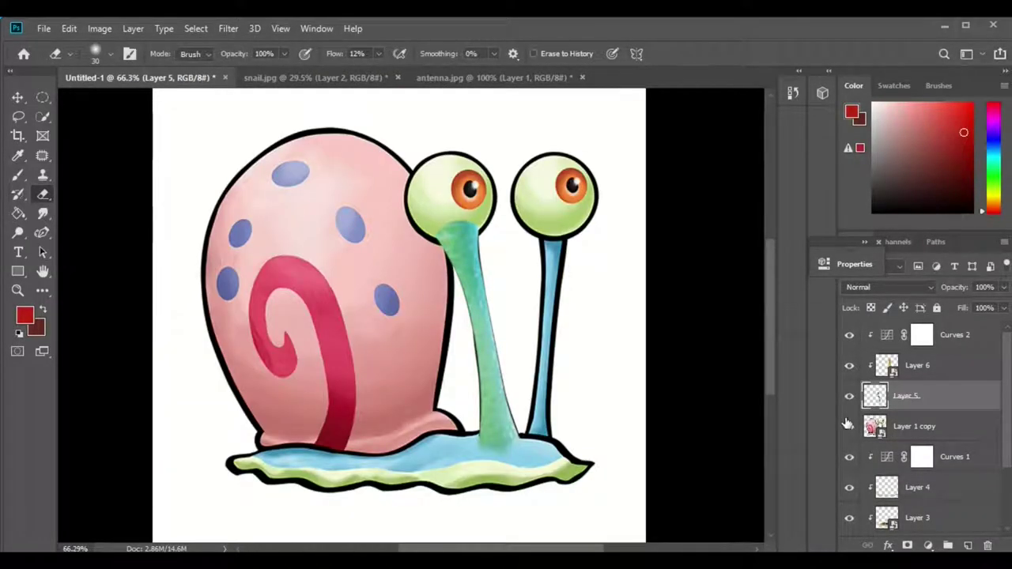
Step: Start a Curvature Pen path along the right antenna stalk
key(p)
scroll(535, 447, up, 2)
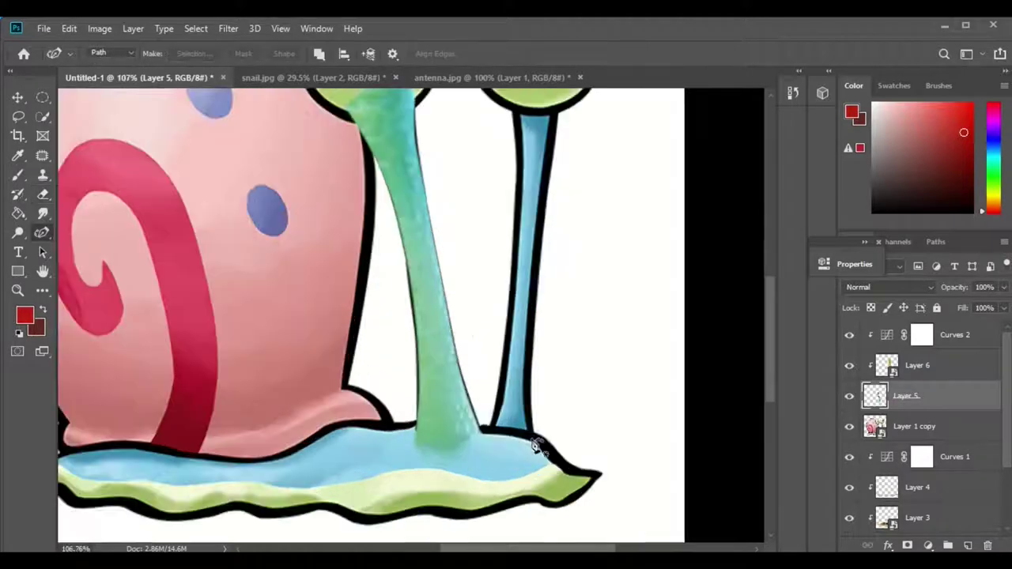
click(538, 362)
scroll(553, 300, up, 3)
scroll(517, 246, down, 4)
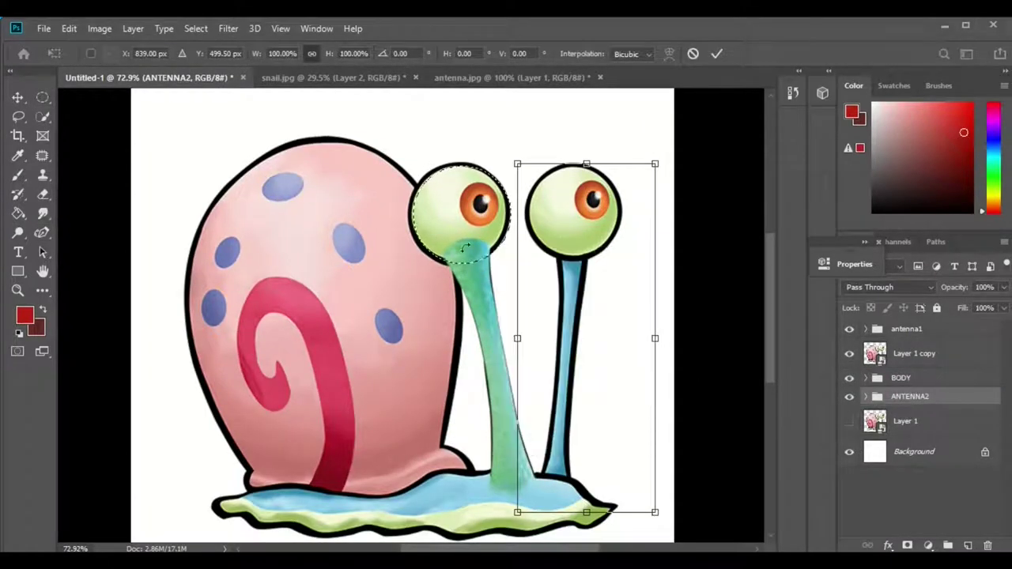
Step: Resize the left eye's elliptical selection with Transform Selection
right_click(519, 234)
click(501, 390)
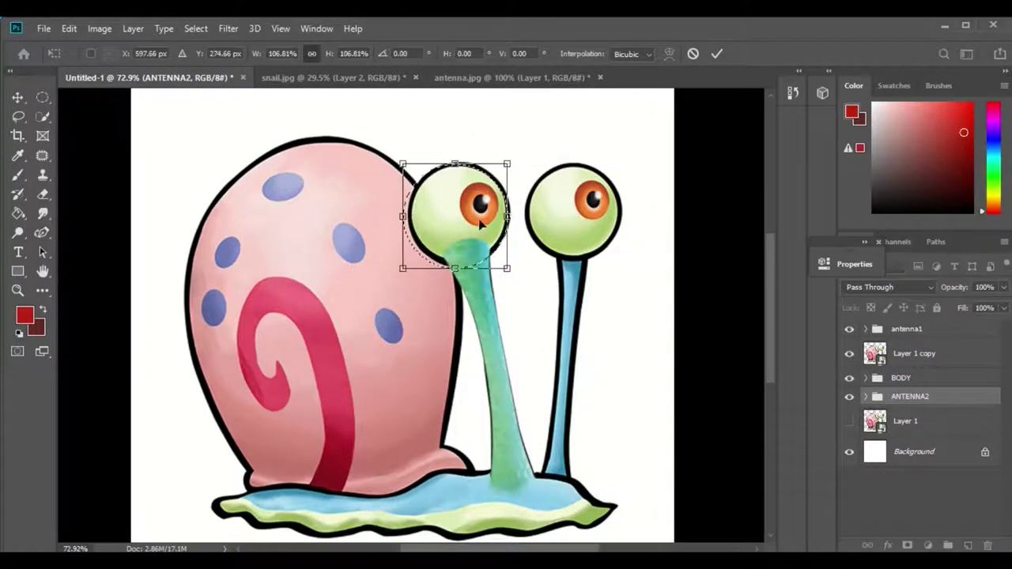
right_click(421, 200)
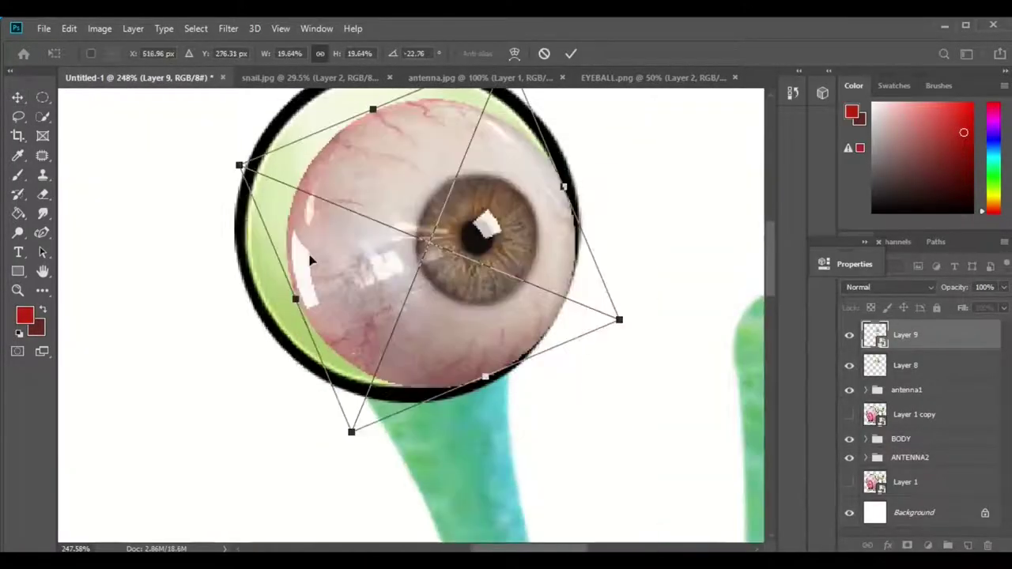
Step: Rotate and enlarge the pasted eyeball onto the stalk and tint it green with Curves 3
mouse_move(484, 162)
mouse_down()
mouse_move(497, 140)
mouse_move(327, 514)
mouse_up()
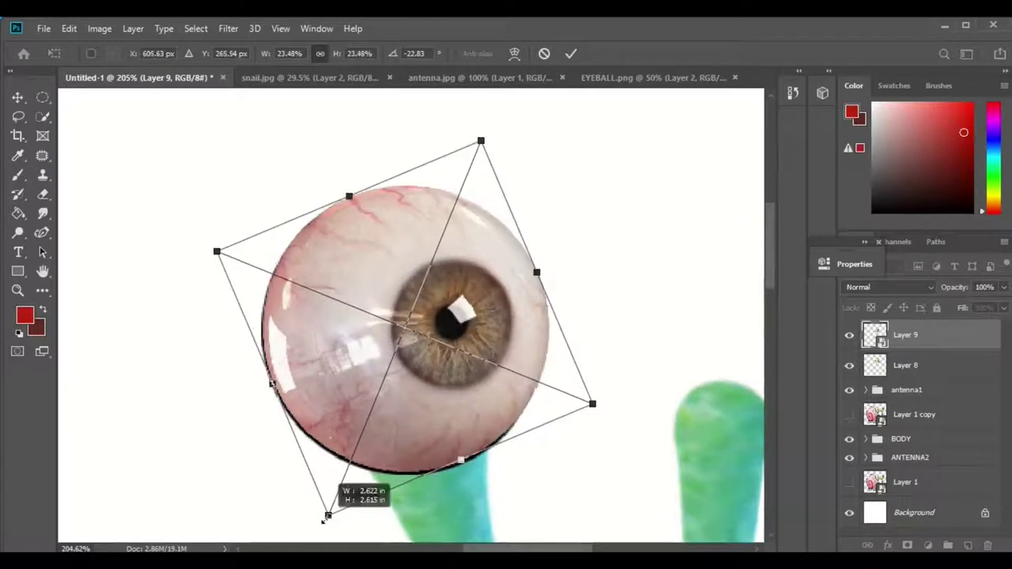
key(Return)
click(928, 546)
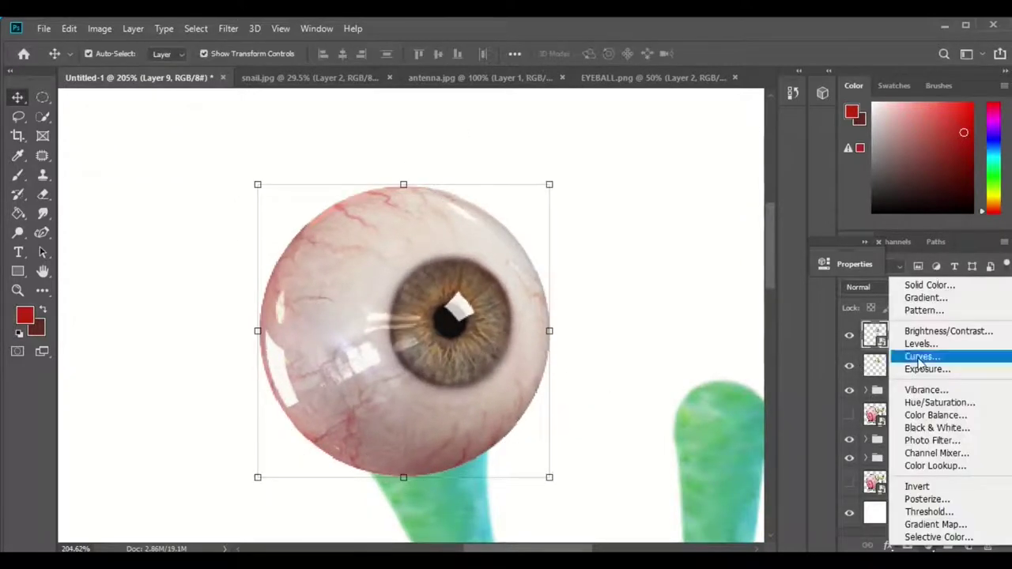
click(914, 355)
drag(743, 372, 746, 350)
Step: Paint the Curves 3 mask black over the iris to restore its natural brown
drag(905, 395, 905, 332)
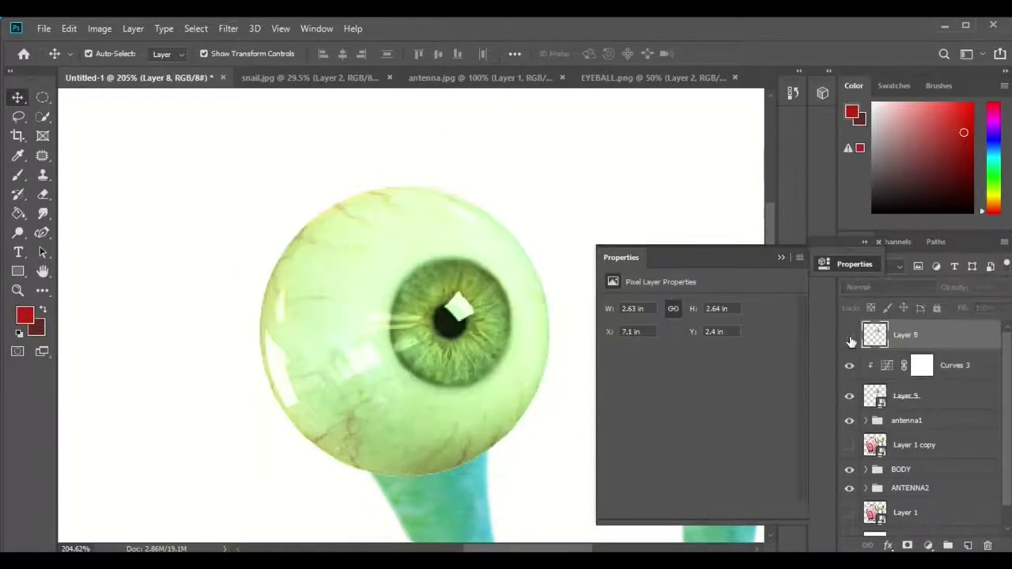
click(850, 336)
click(922, 365)
key(b)
key(d)
scroll(440, 335, up, 2)
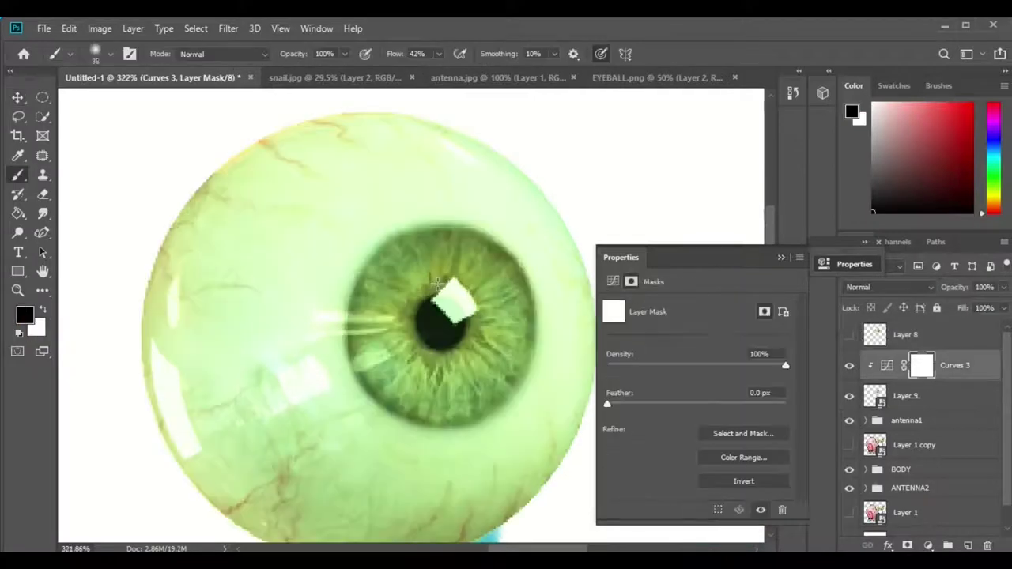
mouse_move(395, 301)
mouse_down()
mouse_move(440, 334)
mouse_move(411, 332)
mouse_move(490, 252)
mouse_move(340, 296)
mouse_up()
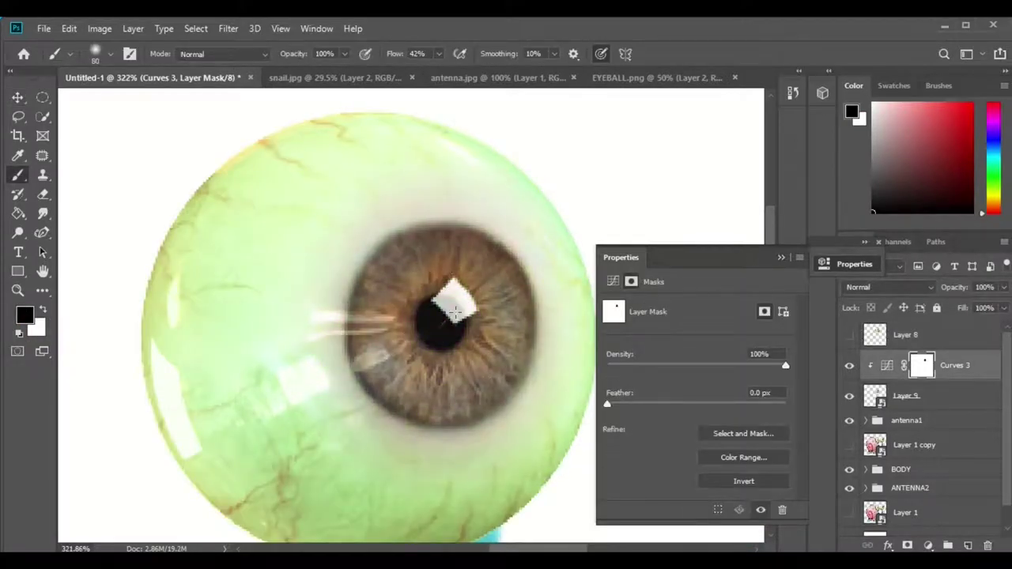
drag(440, 318, 336, 228)
scroll(336, 227, down, 2)
Step: Add a second Curves layer, Curves 4, adjusting the eyeball's Blue channel
click(850, 335)
click(690, 326)
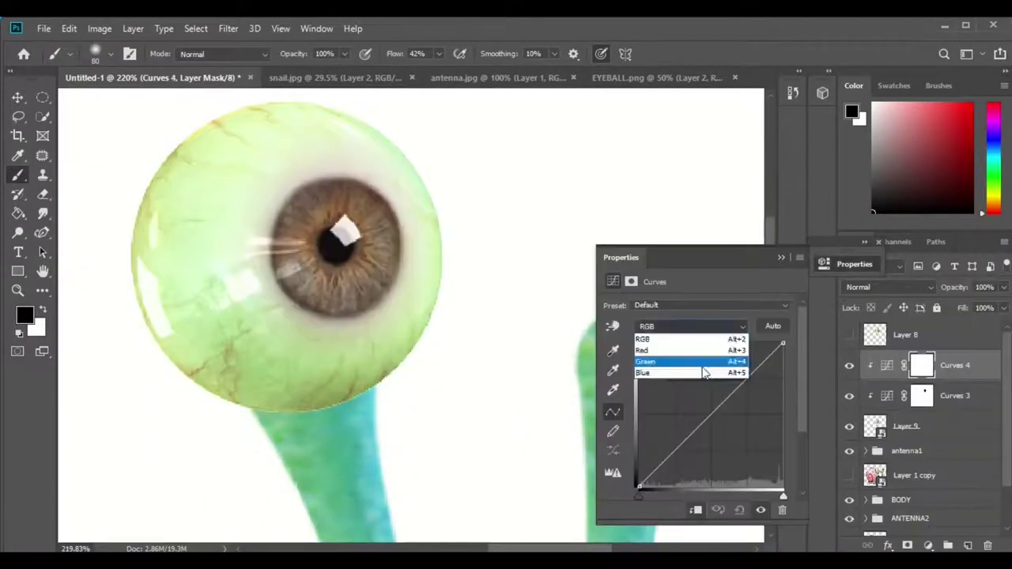
click(656, 343)
click(849, 335)
key(alt+5)
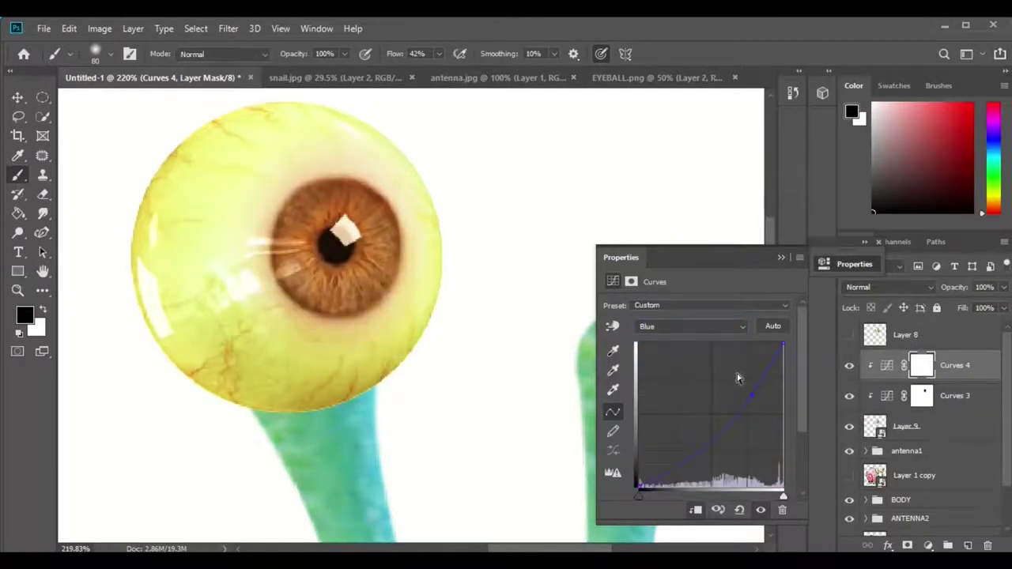
click(849, 366)
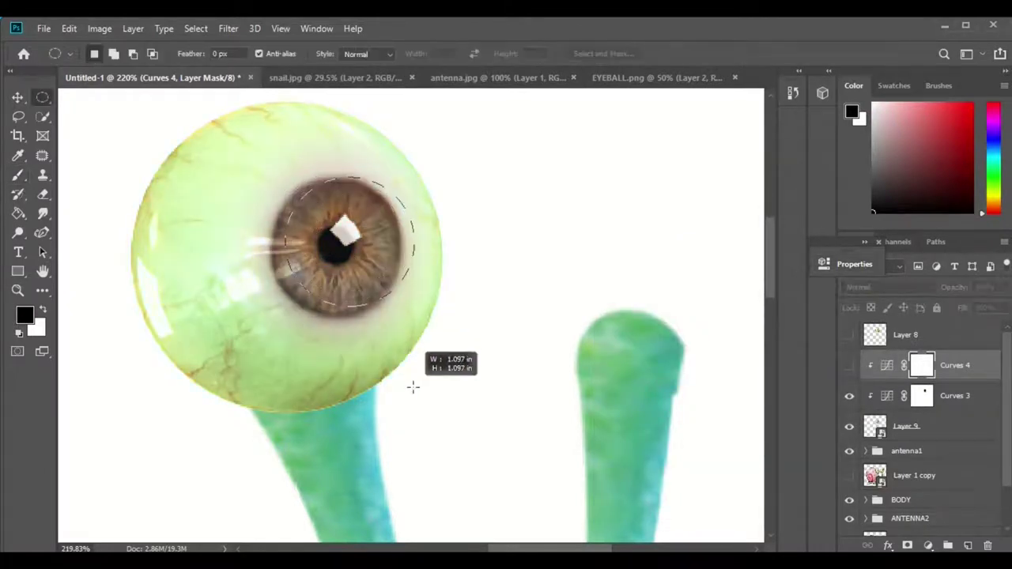
Step: Select the iris with a circular selection and copy it onto Layer 10
key(ctrl+t)
drag(285, 309, 266, 320)
key(Return)
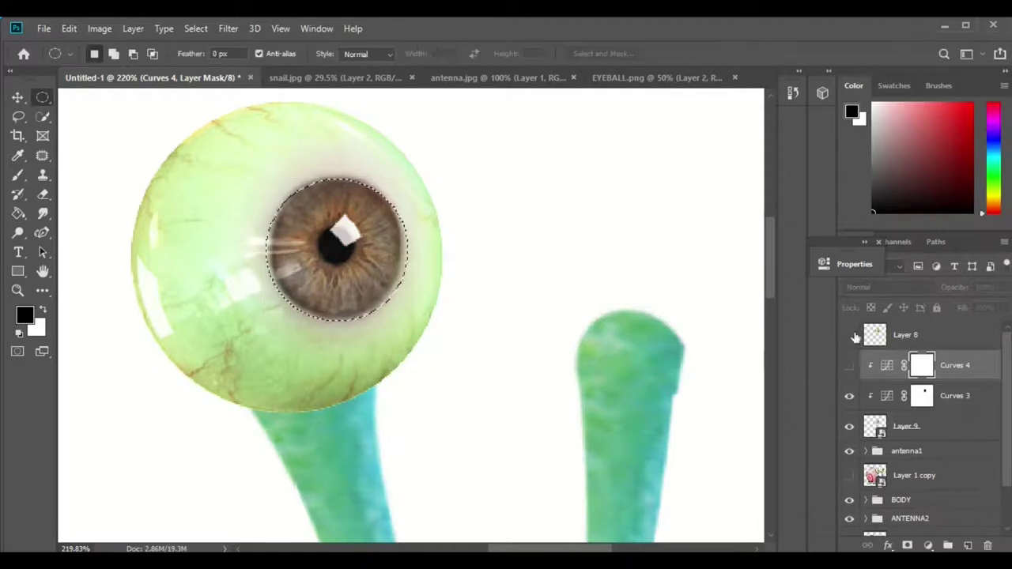
click(901, 427)
right_click(349, 247)
click(517, 358)
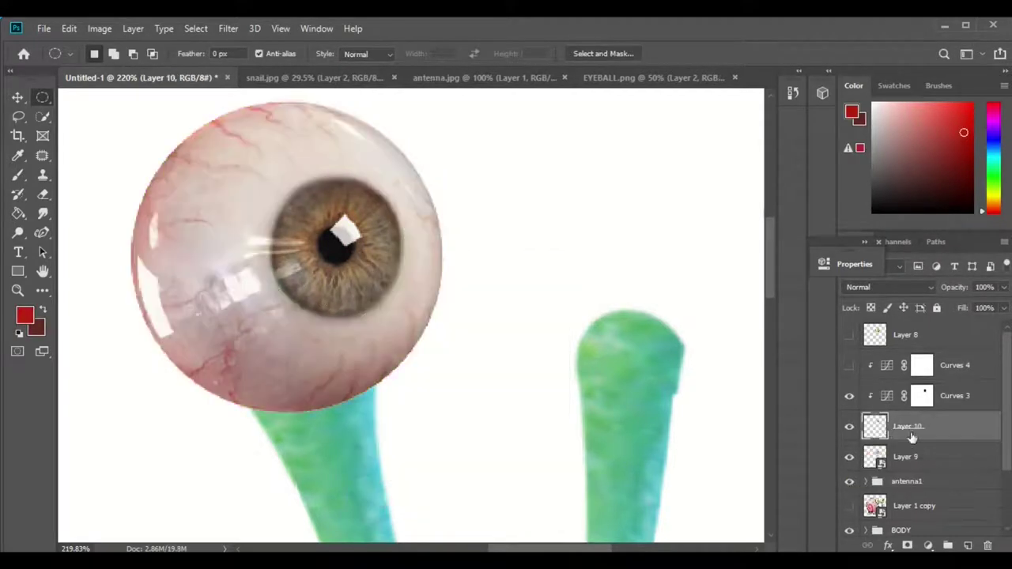
Step: Reorder eyeball Layer 9 and lower its opacity to 61%
drag(911, 437, 909, 470)
click(901, 456)
click(1003, 287)
drag(1000, 308, 972, 309)
Step: Move the iris layer to the top and shrink it to fit the cartoon pupil
click(849, 335)
drag(906, 456, 907, 328)
key(ctrl+t)
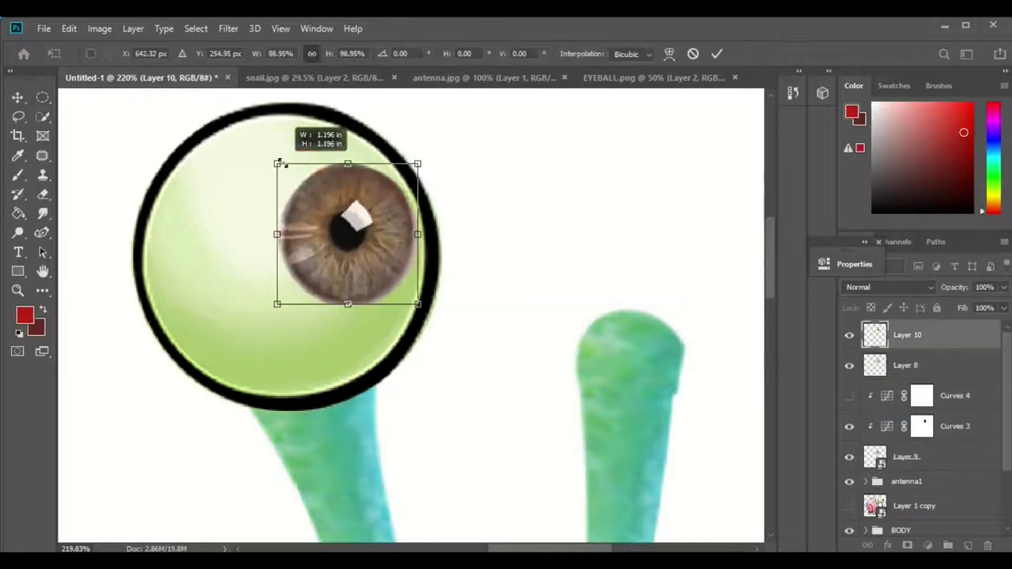
drag(276, 158, 305, 227)
key(Return)
click(850, 366)
Step: Clone over the old iris edge on eyeball Layer 9
click(906, 456)
key(s)
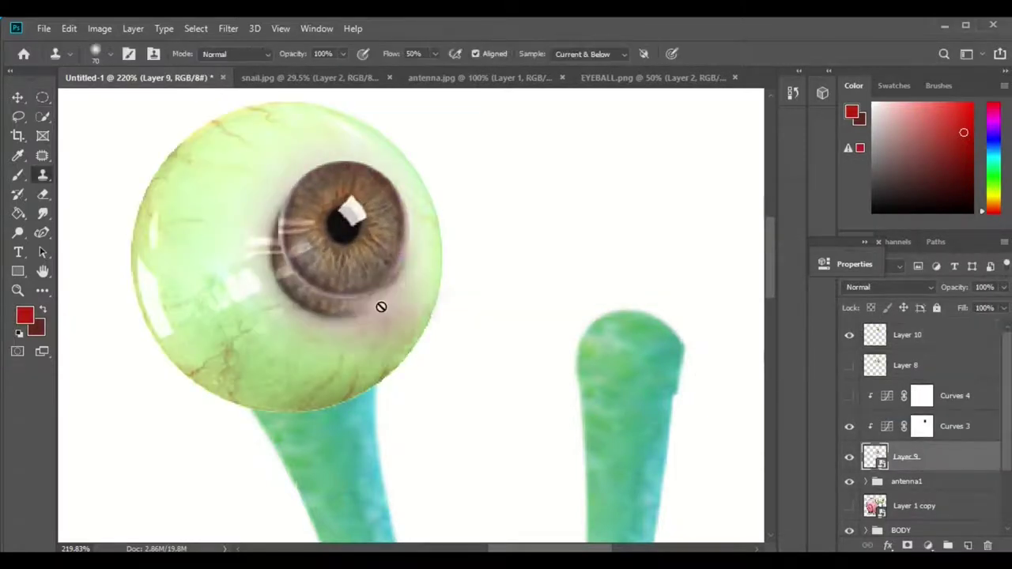
click(359, 320)
click(538, 244)
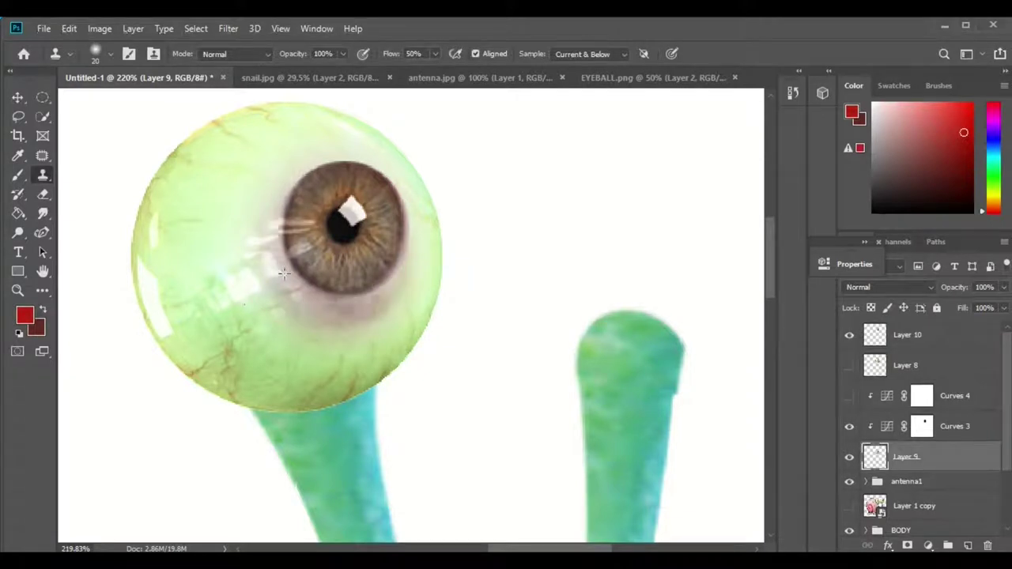
Step: Edit the Curves 4 mask and move Curves 4 to the top of the stack
click(954, 395)
key(b)
key(d)
alt+scroll(165, 420, down, 5)
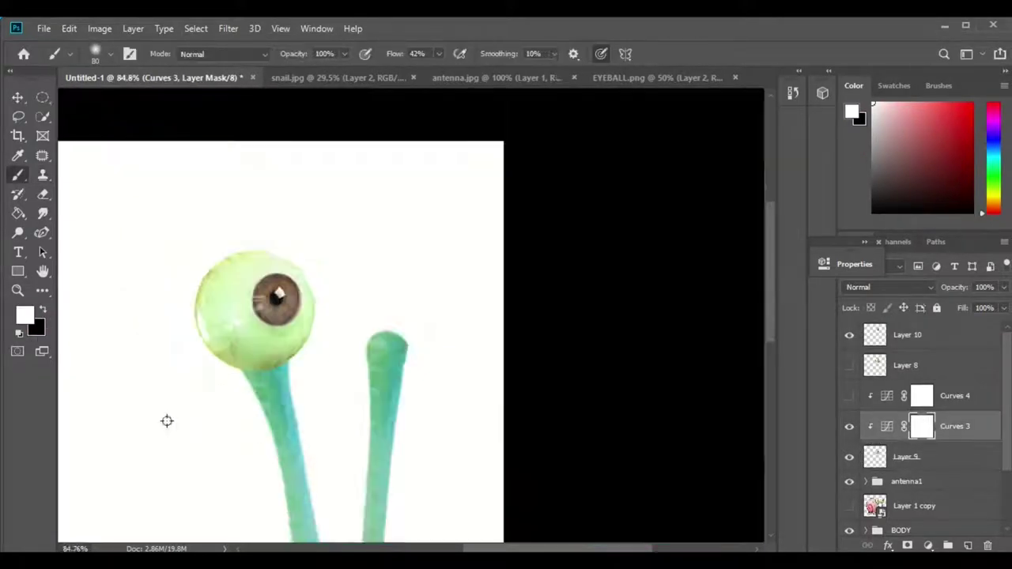
alt+scroll(165, 420, up, 5)
drag(958, 398, 948, 330)
alt+scroll(404, 321, down, 2)
alt+scroll(565, 179, down, 3)
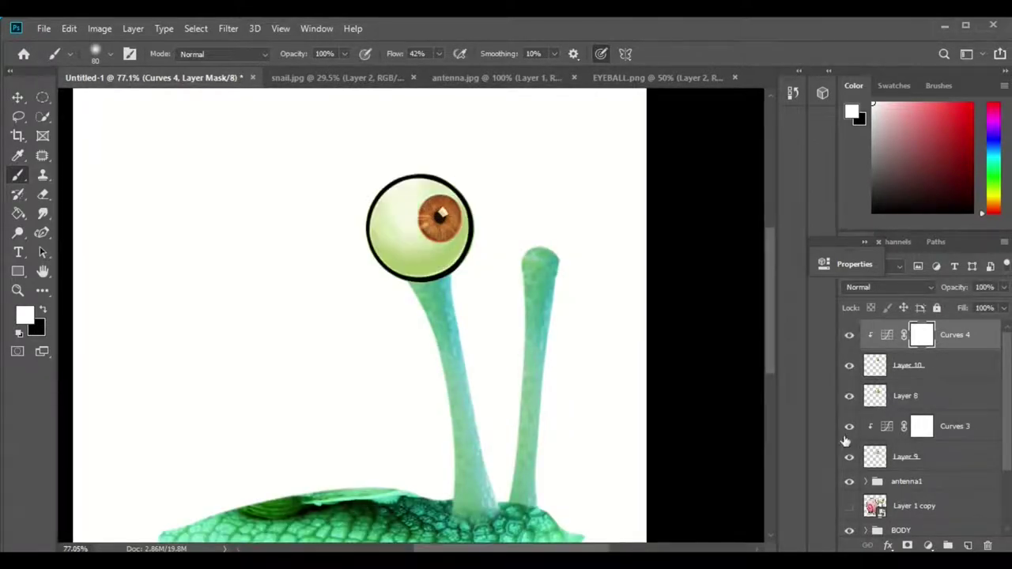
Step: Group the iris, eyeball and Curves layers into the LEFT EYE group
click(850, 506)
click(849, 395)
click(908, 365)
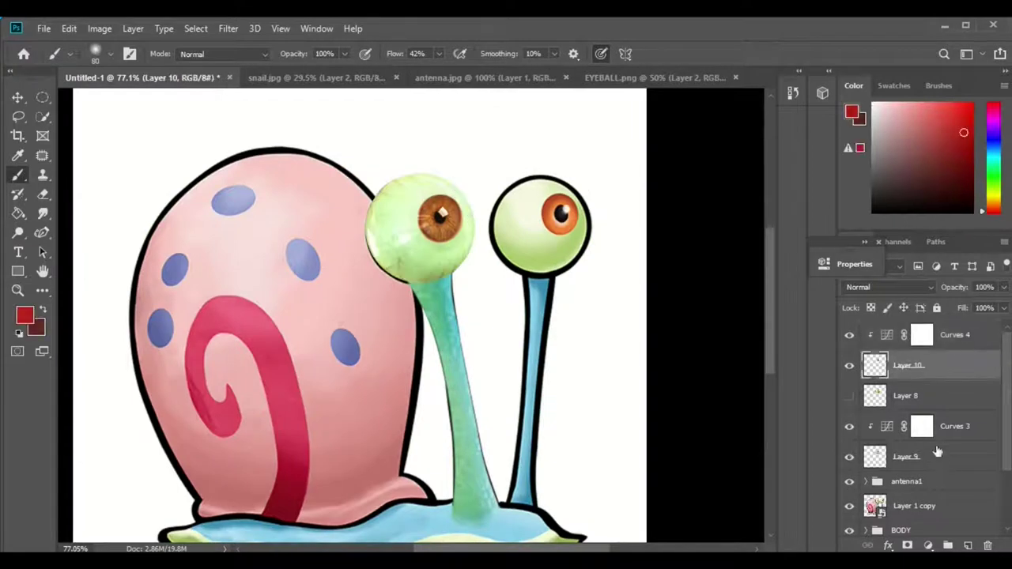
shift+click(905, 456)
key(ctrl+g)
Step: Duplicate the eye group onto the right stalk and move the cartoon Layer 1 copy to the top
key(ctrl+j)
key(ctrl+t)
drag(425, 255, 544, 265)
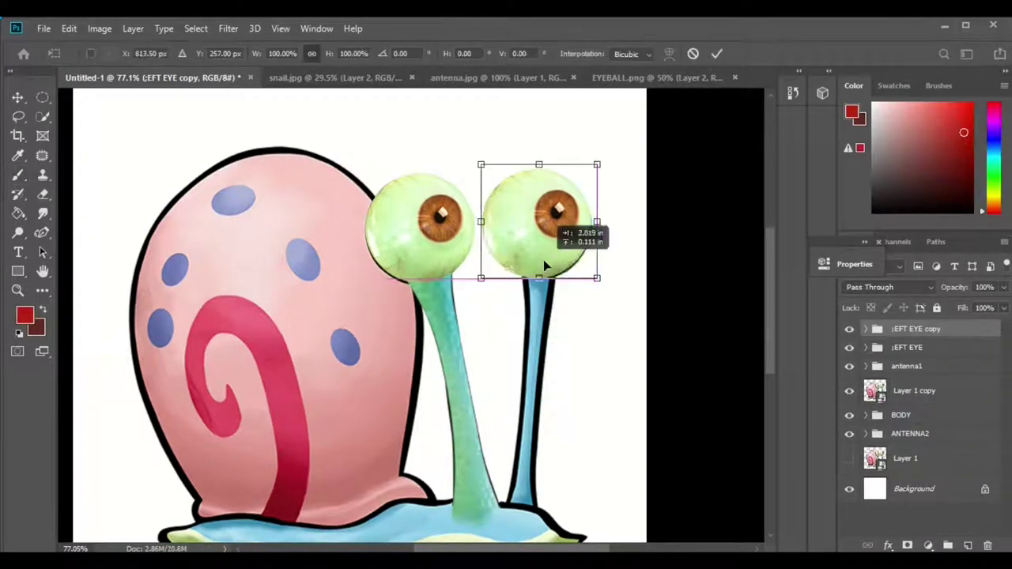
key(Return)
key(b)
click(849, 391)
drag(914, 390, 914, 325)
Step: Rename the copied group 'RIGHT EYE' and hide the cartoon layer
double_click(905, 358)
text(RIGH)
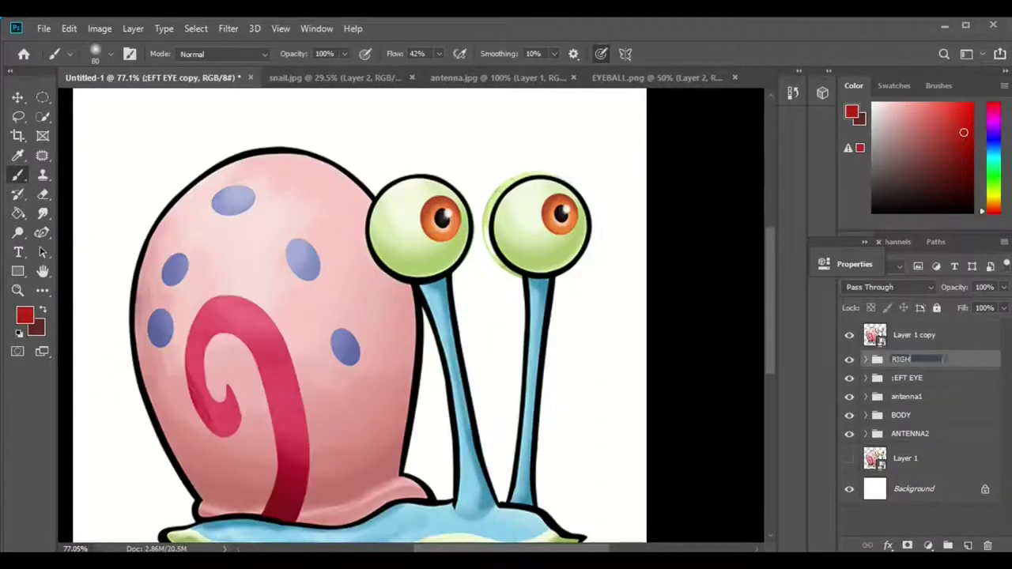
text(T EYE)
key(Return)
click(849, 335)
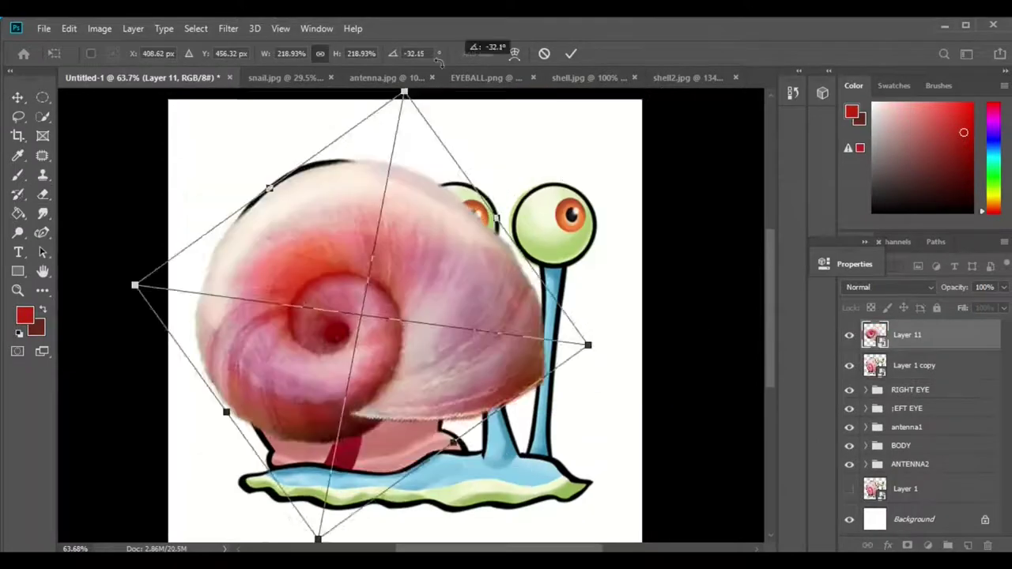
Step: Rotate and warp the shell photo to fit the snail's body, at 96% opacity
drag(439, 62, 534, 439)
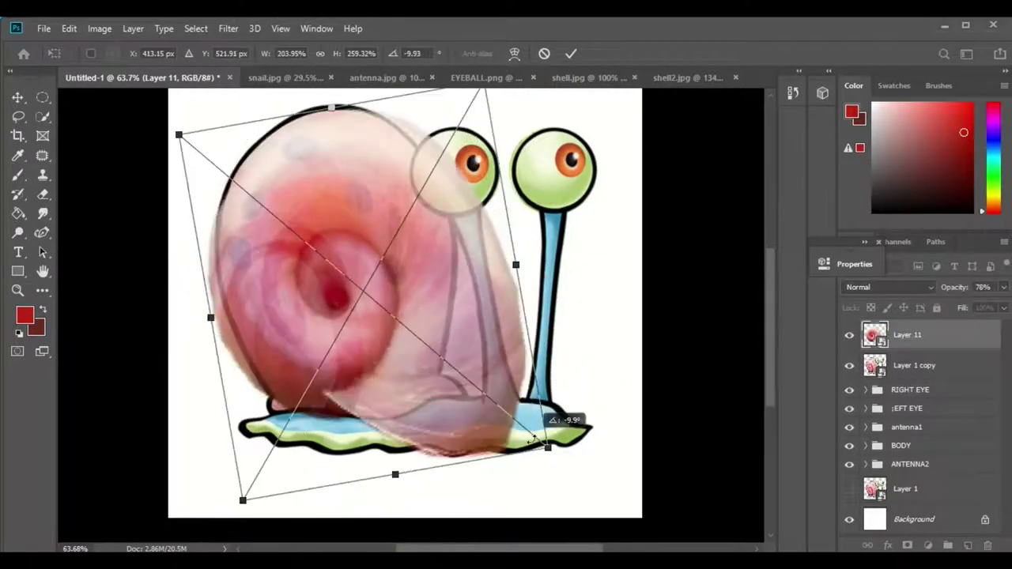
key(Return)
key(ctrl+t)
right_click(452, 322)
click(494, 432)
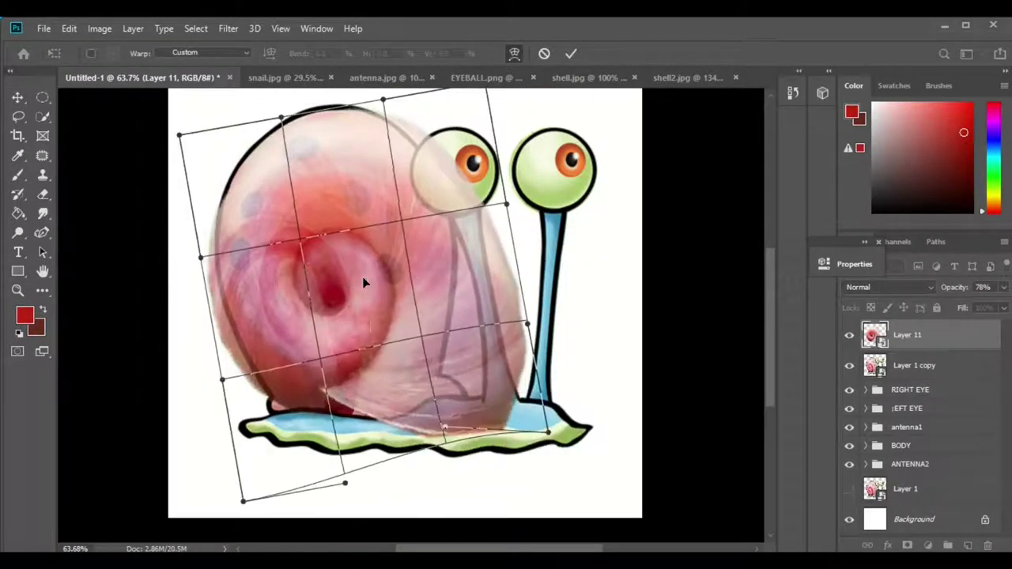
drag(363, 282, 332, 300)
mouse_move(513, 411)
mouse_down()
mouse_move(469, 375)
mouse_move(437, 204)
mouse_up()
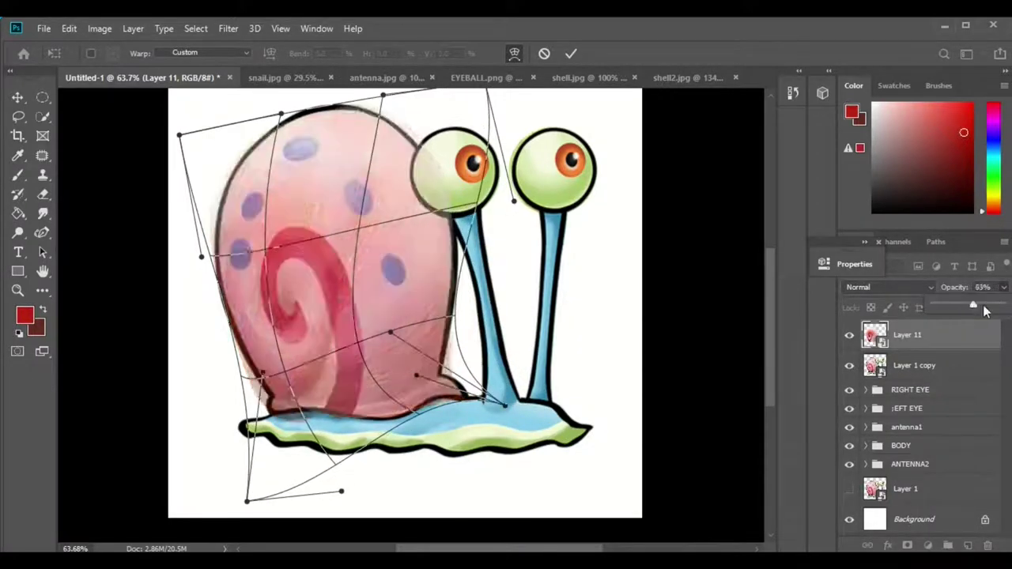
drag(984, 310, 995, 309)
drag(315, 136, 314, 124)
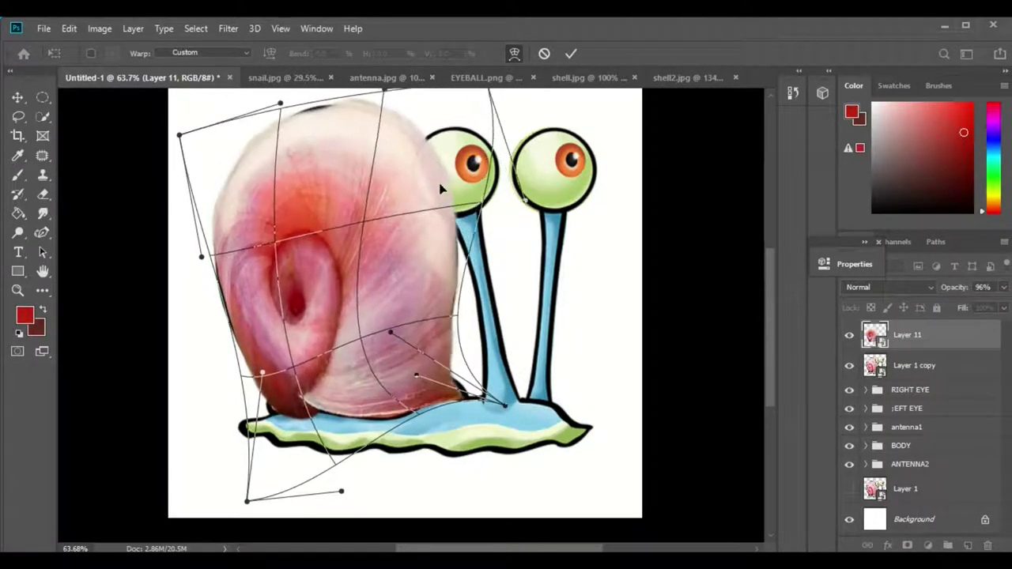
key(Return)
Step: Move Layer 11 below antenna1 while briefly hiding the cartoon reference
click(849, 365)
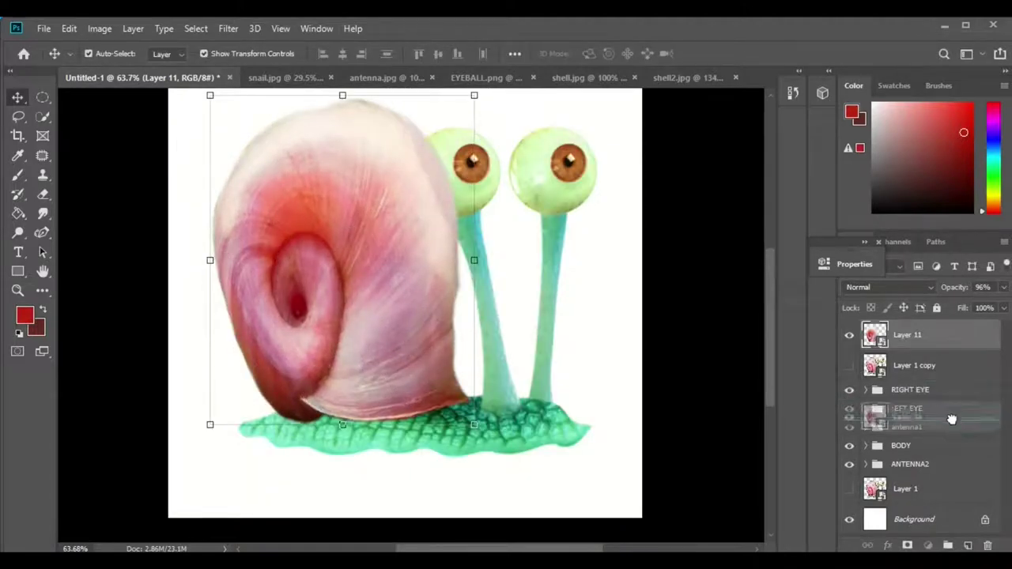
drag(955, 342, 951, 418)
click(849, 335)
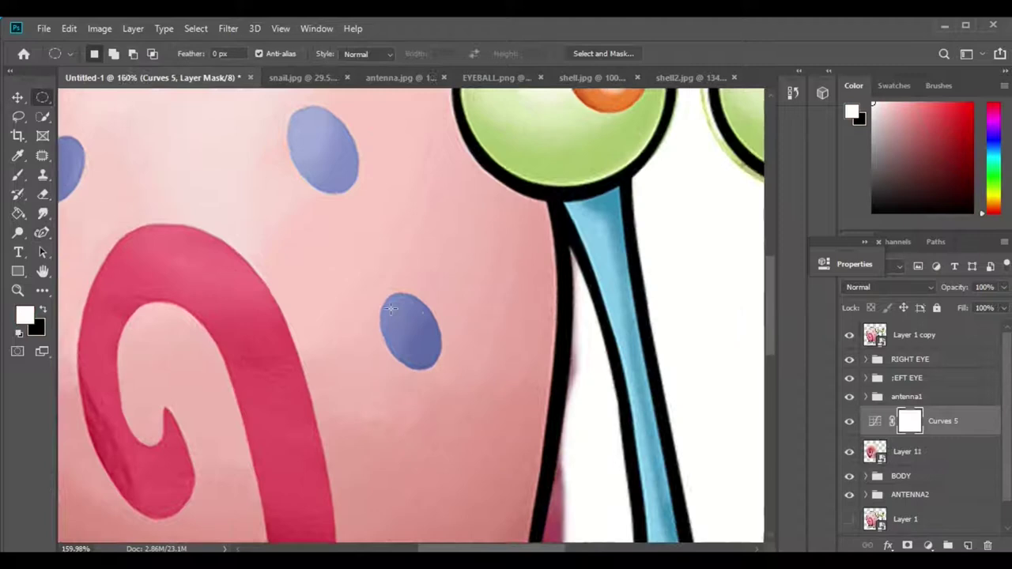
Step: Fit a rotated oval spot selection, move its layer below antenna1, and blend it in Overlay
drag(380, 291, 443, 372)
key(ctrl+t)
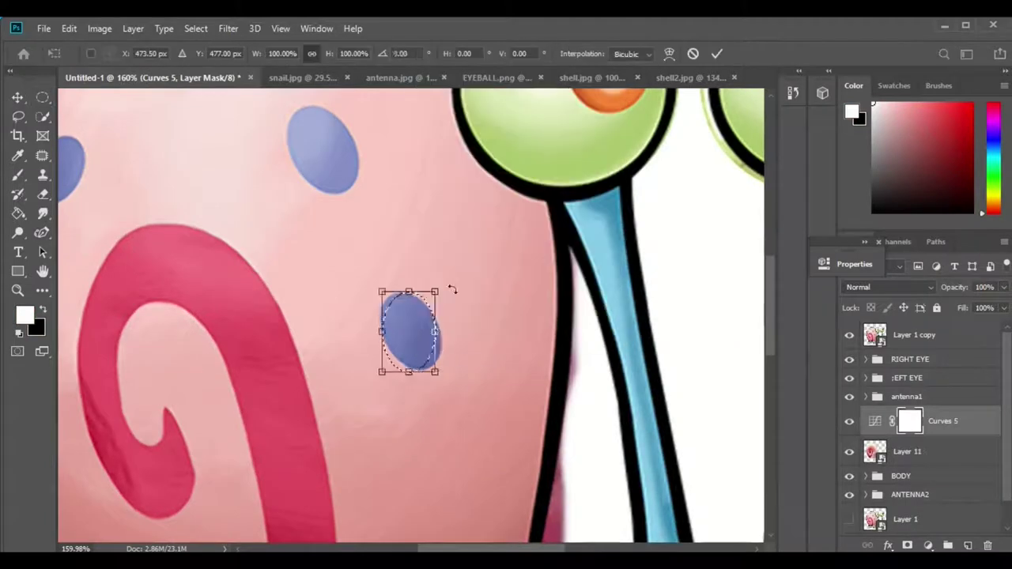
drag(452, 287, 385, 320)
key(Return)
drag(926, 336, 926, 419)
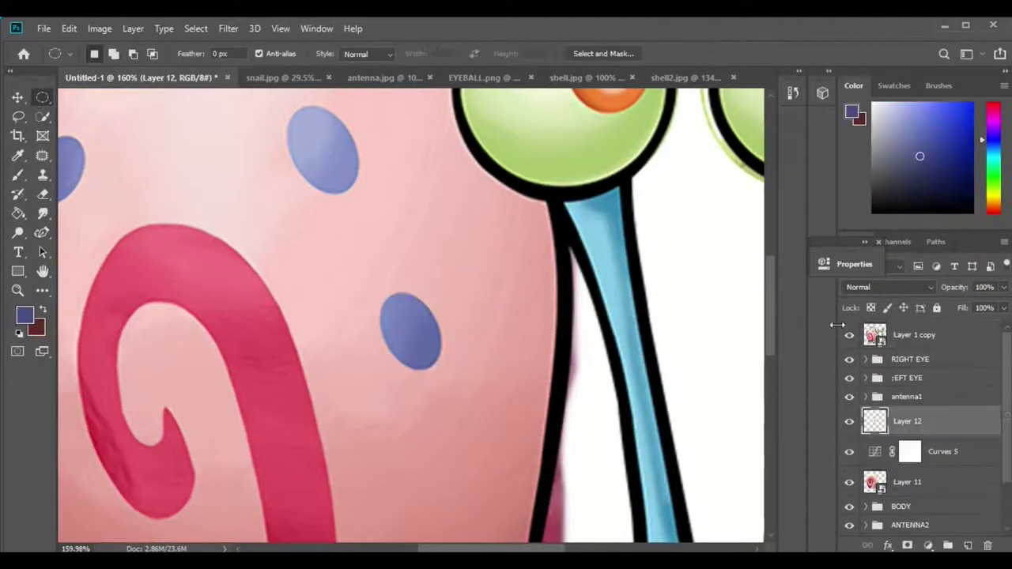
click(849, 335)
click(17, 175)
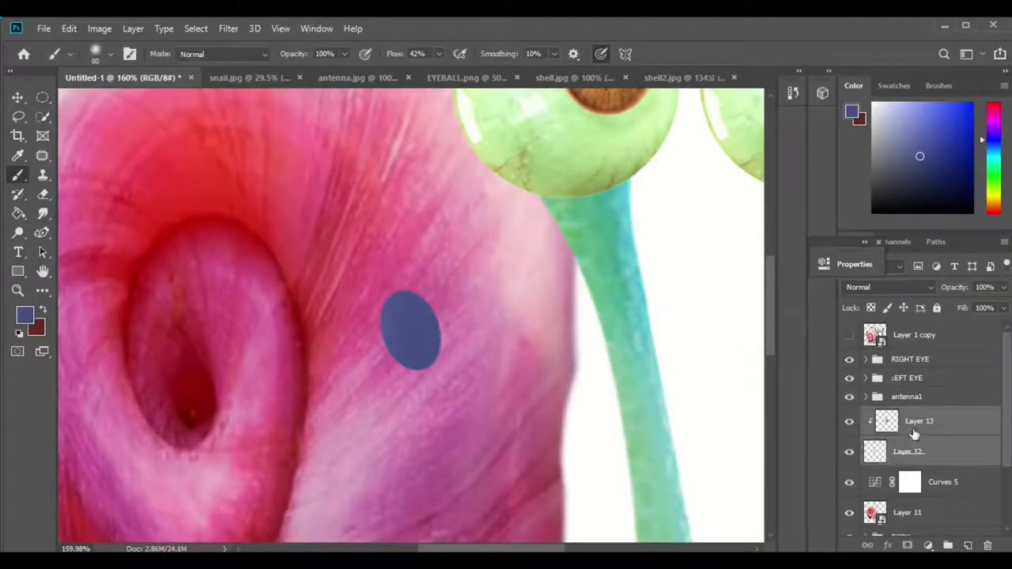
click(889, 287)
Step: Add a Curves adjustment and raise the individual colour channel curves to tint the spot blue
click(876, 368)
click(692, 325)
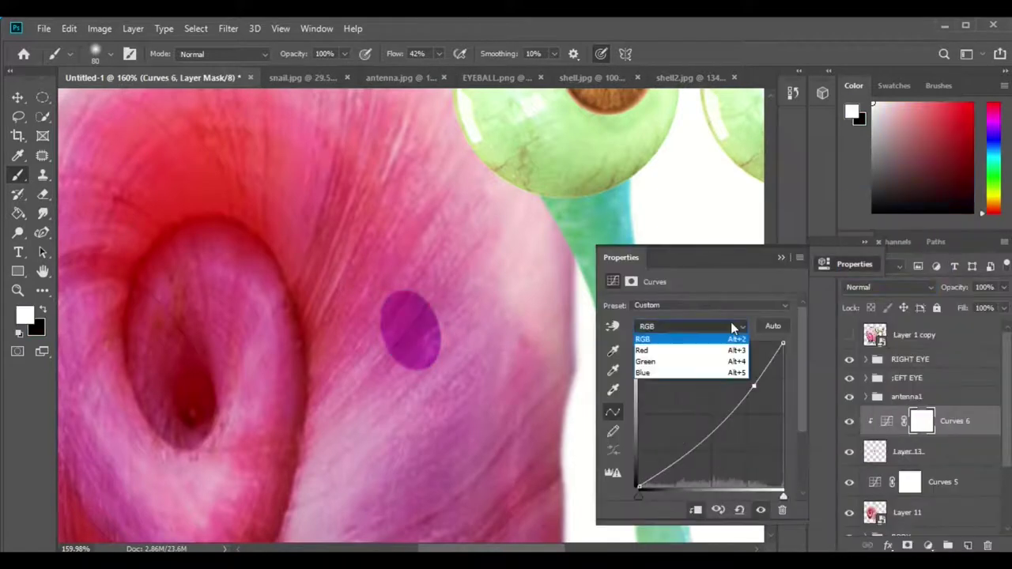
click(656, 336)
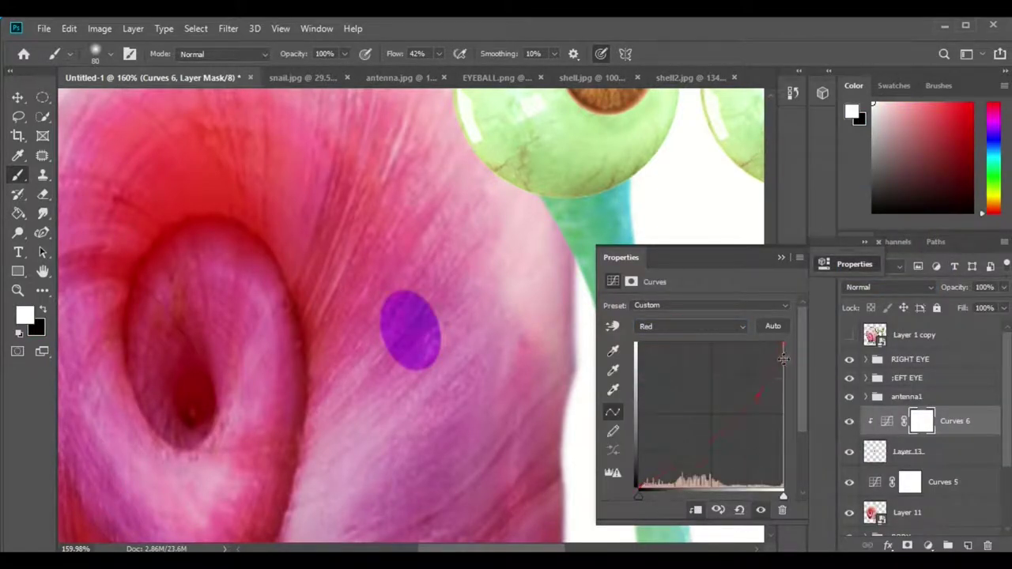
key(alt+4)
drag(712, 417, 728, 372)
key(alt+5)
drag(710, 418, 722, 371)
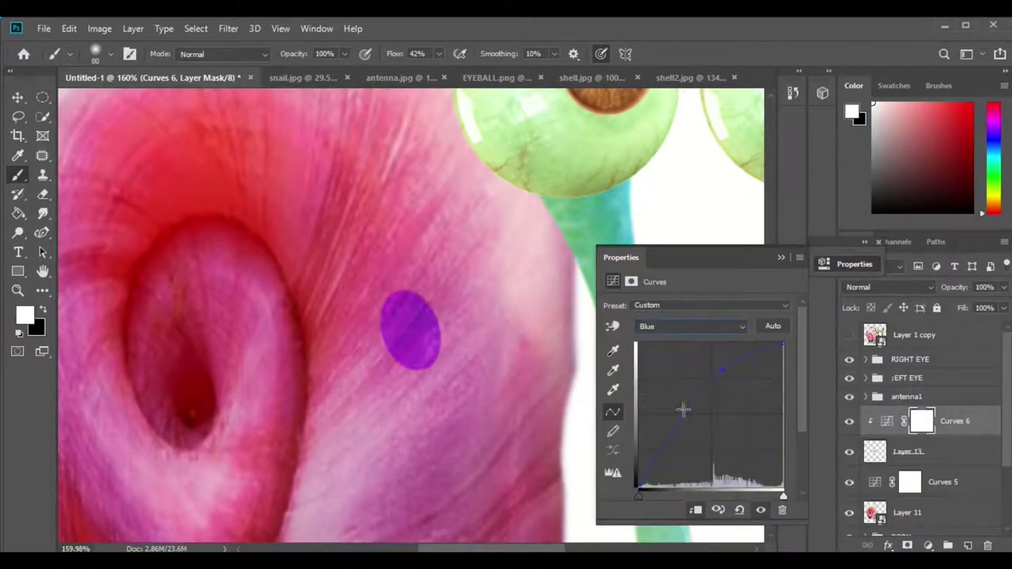
Step: Bend the combined RGB curve into an S-shape and close the Curves properties
click(691, 326)
click(641, 349)
click(692, 325)
click(642, 338)
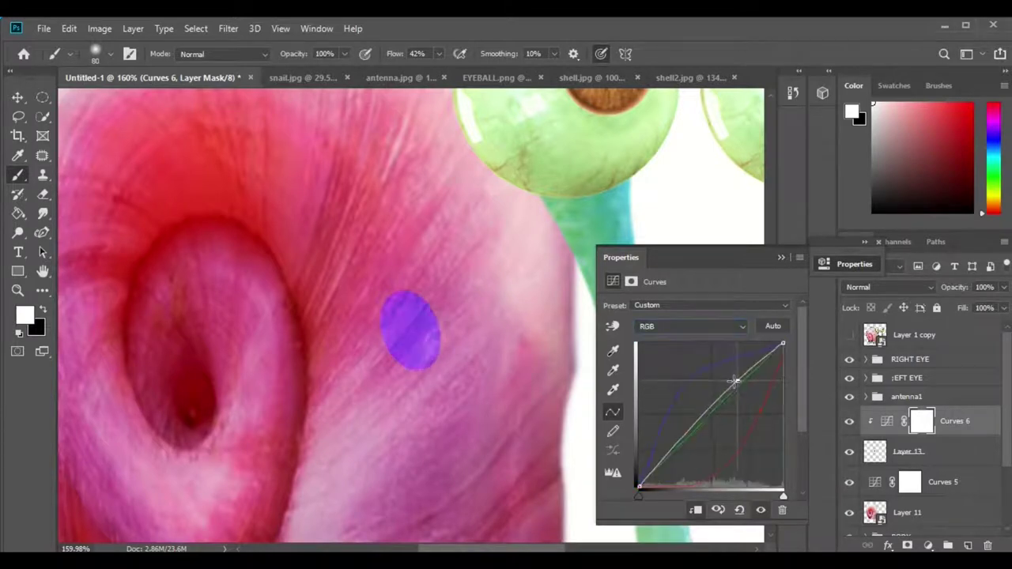
click(715, 326)
click(642, 372)
key(alt+2)
mouse_move(726, 395)
mouse_down()
mouse_move(735, 385)
mouse_move(720, 407)
mouse_up()
click(822, 264)
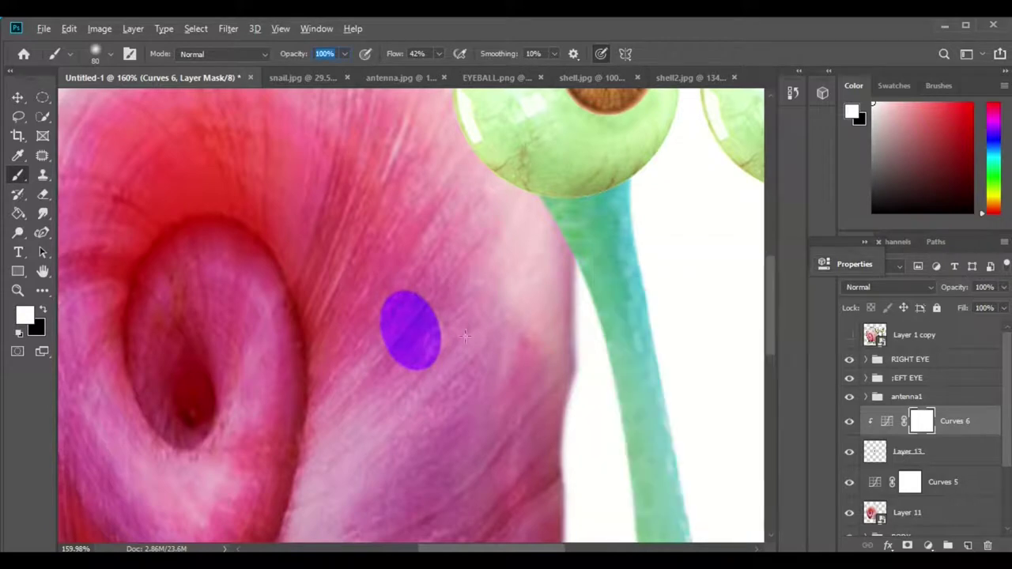
Step: Select Layer 13 and reshape the blue spot to match the reference
scroll(350, 275, down, 3)
click(894, 452)
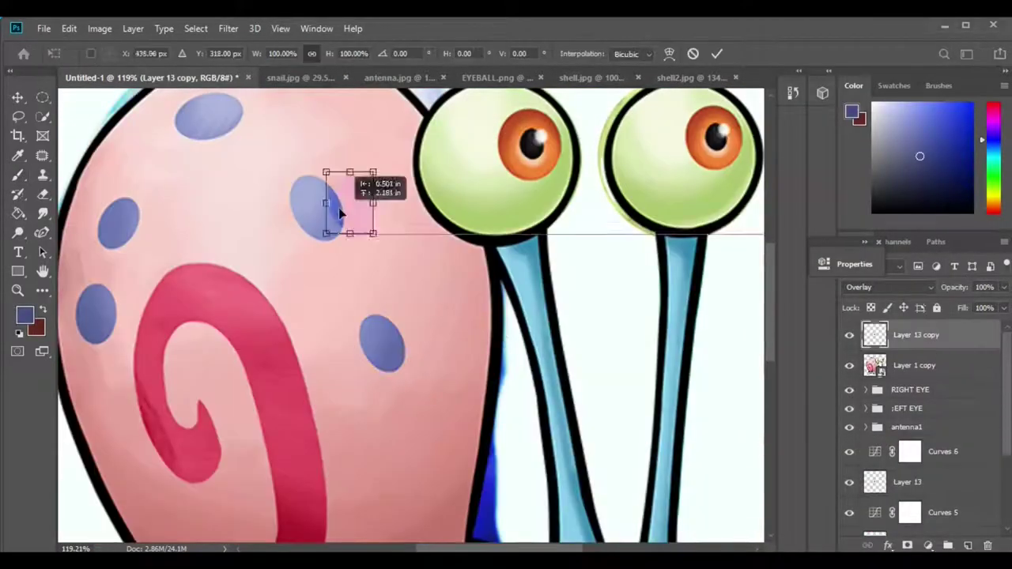
drag(320, 232, 317, 240)
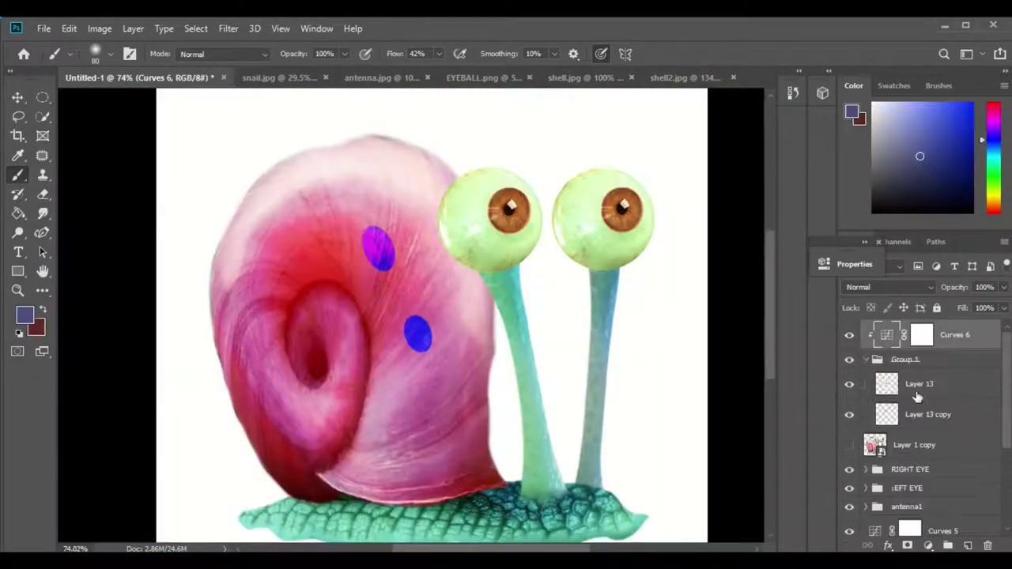
Step: Set the spot copy layer to Pin Light at 70% opacity
click(917, 414)
click(890, 287)
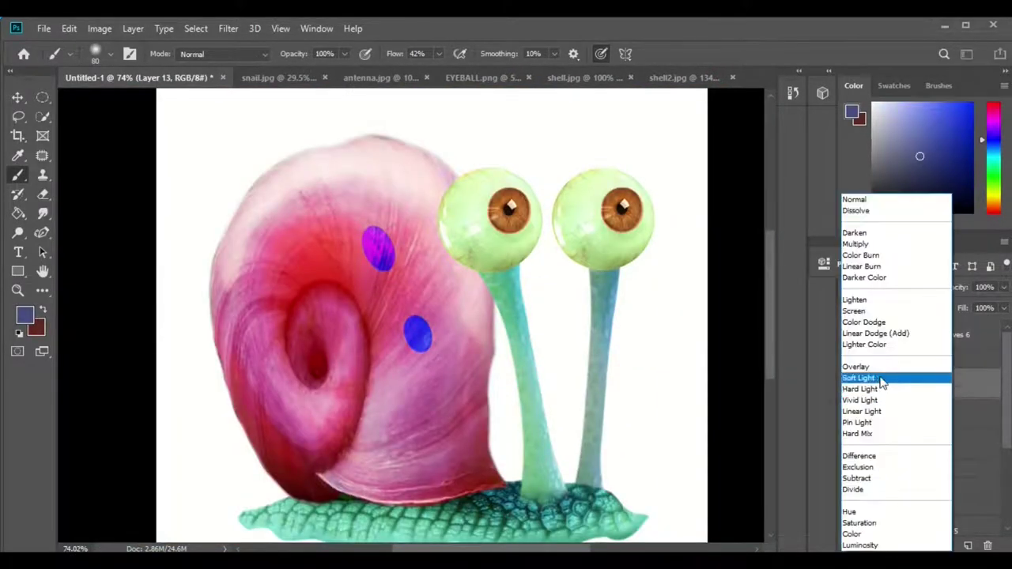
click(881, 526)
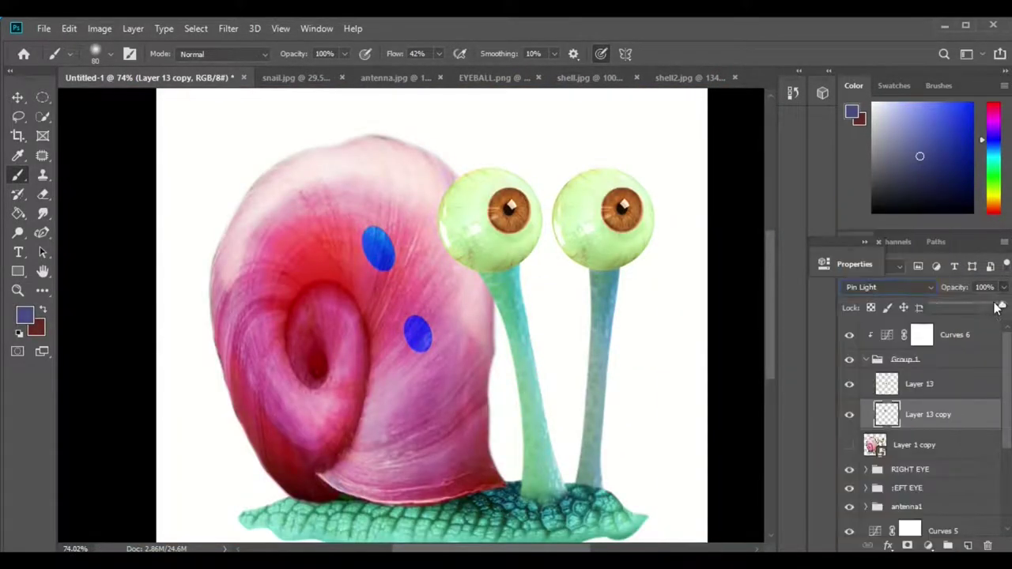
drag(998, 308, 977, 309)
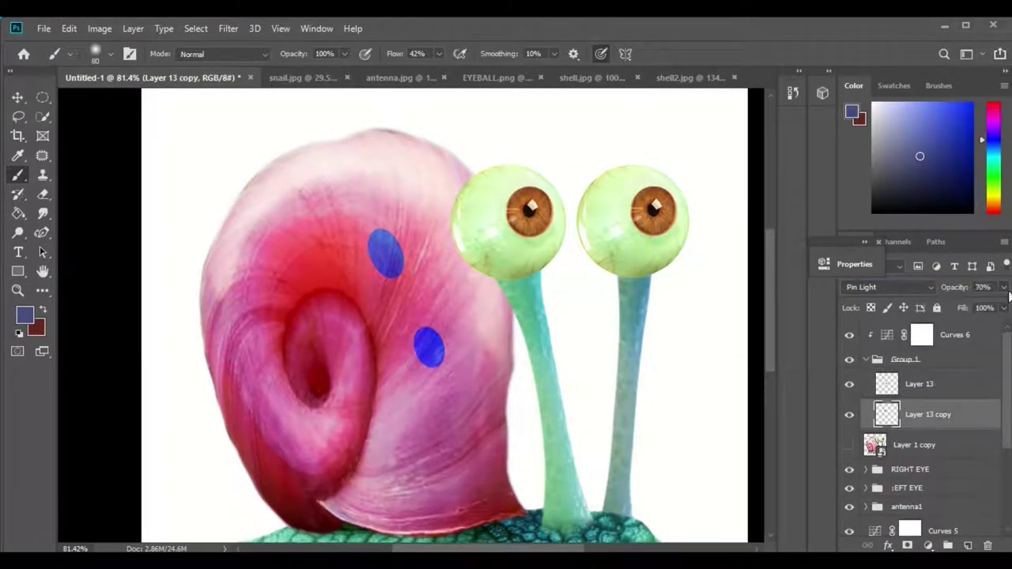
Step: Duplicate the spot and place copies over the reference spots on the shell
key(ctrl+j)
key(ctrl+t)
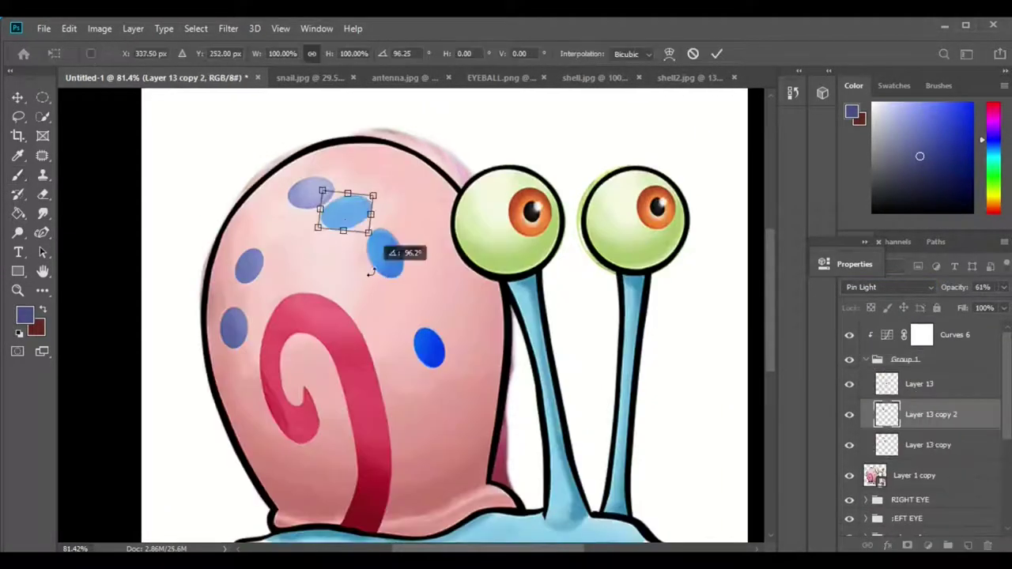
drag(385, 248, 355, 215)
key(Return)
key(ctrl+alt+t)
drag(309, 193, 247, 267)
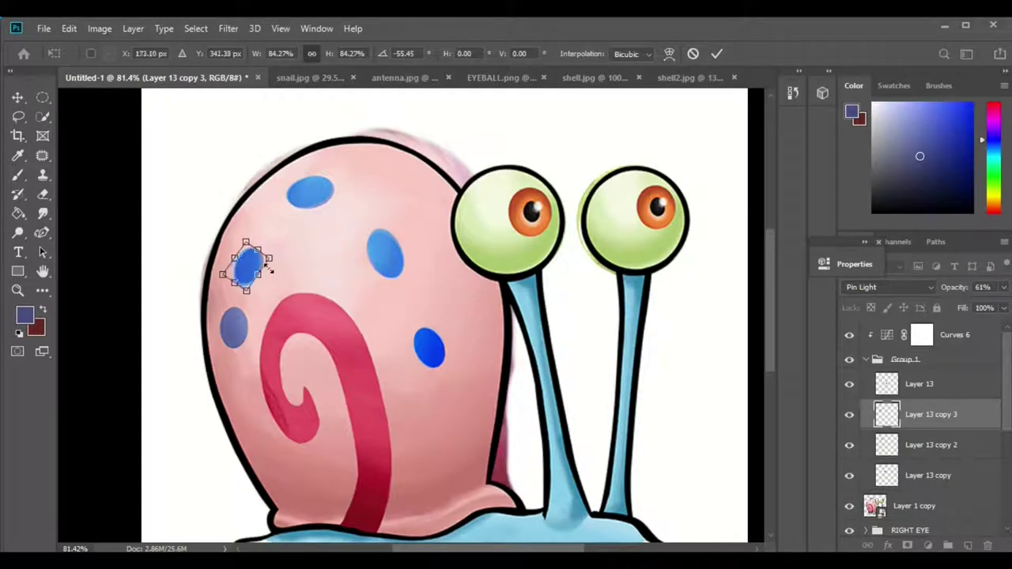
key(Return)
key(ctrl+j)
key(b)
Step: Hide the cartoon reference and zoom out to view the whole snail
scroll(909, 427, down, 3)
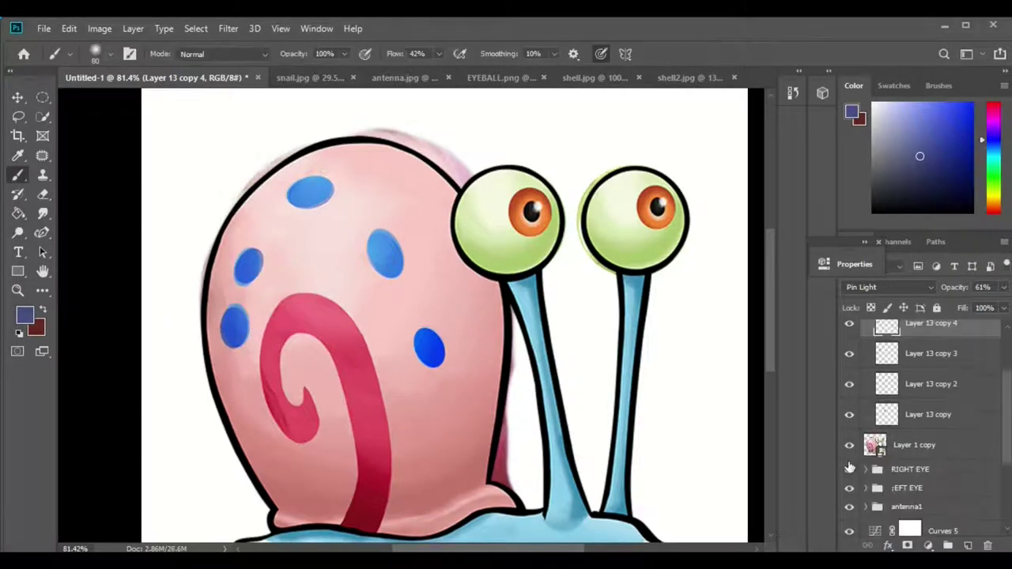
click(849, 445)
key(ctrl+0)
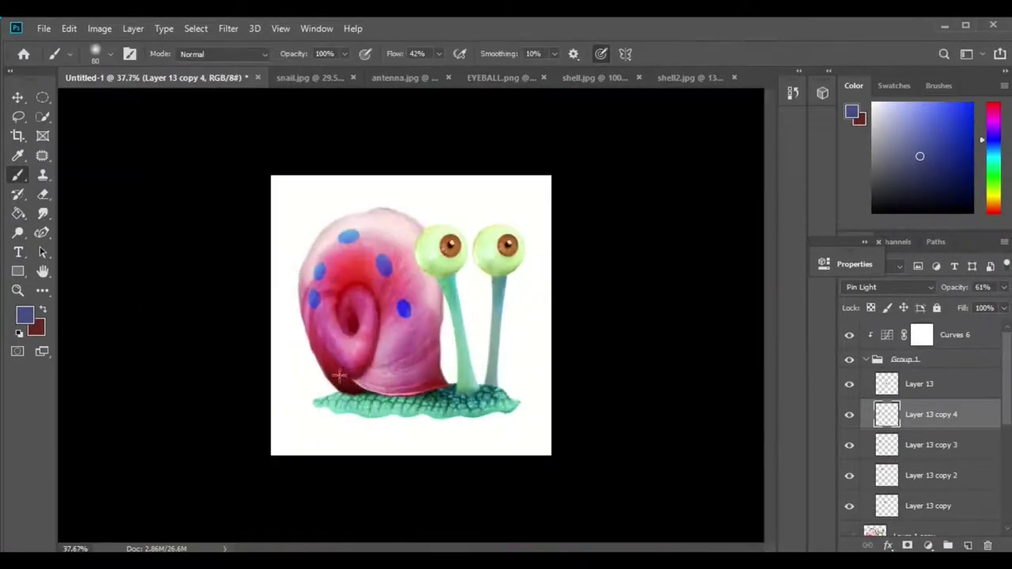
scroll(338, 376, up, 3)
key(alt+bracketright)
Step: Soften each spot's edges with a soft round eraser, then collapse the spot group
key(e)
scroll(338, 377, up, 5)
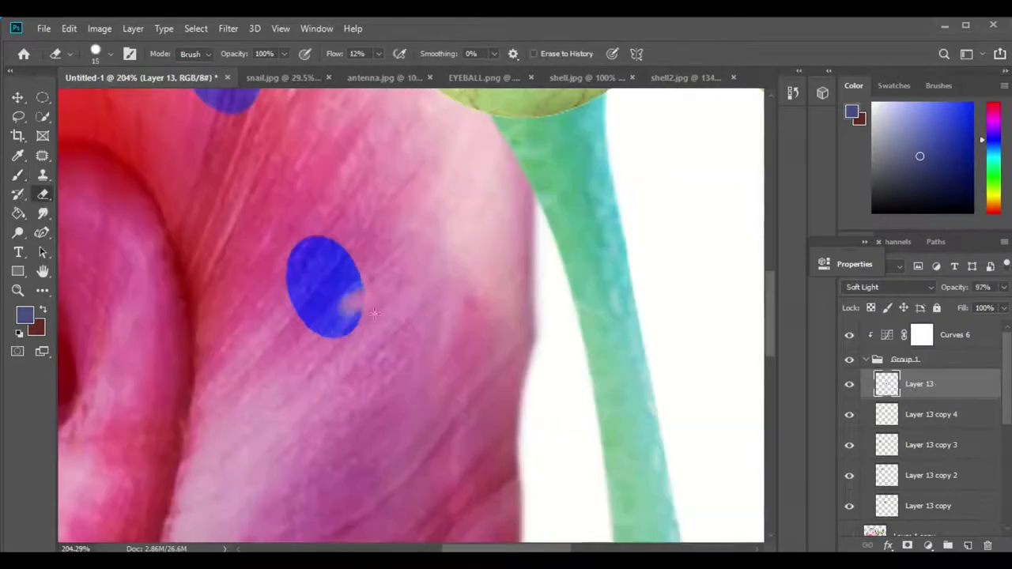
right_click(82, 151)
double_click(83, 164)
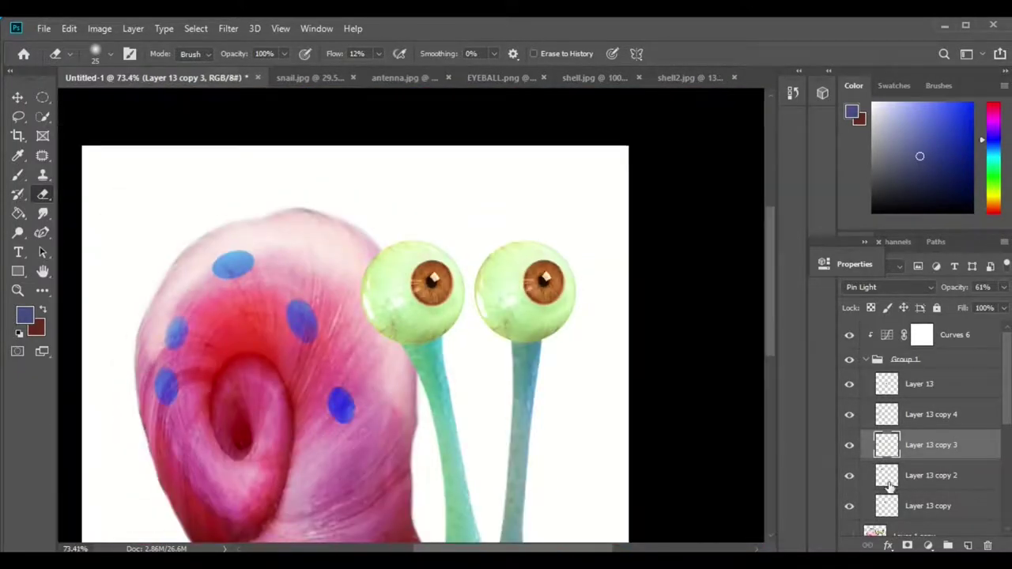
click(889, 484)
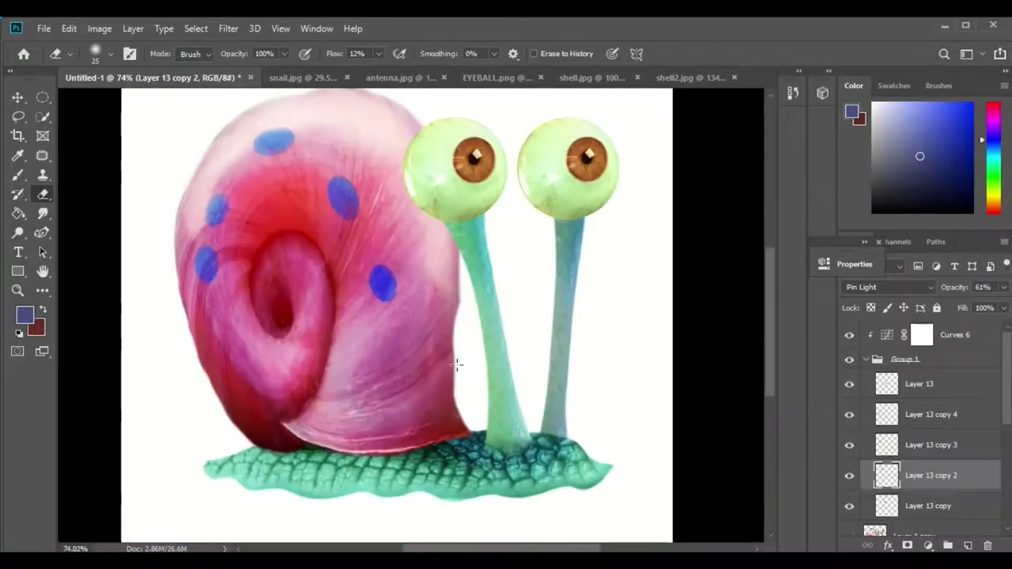
click(898, 360)
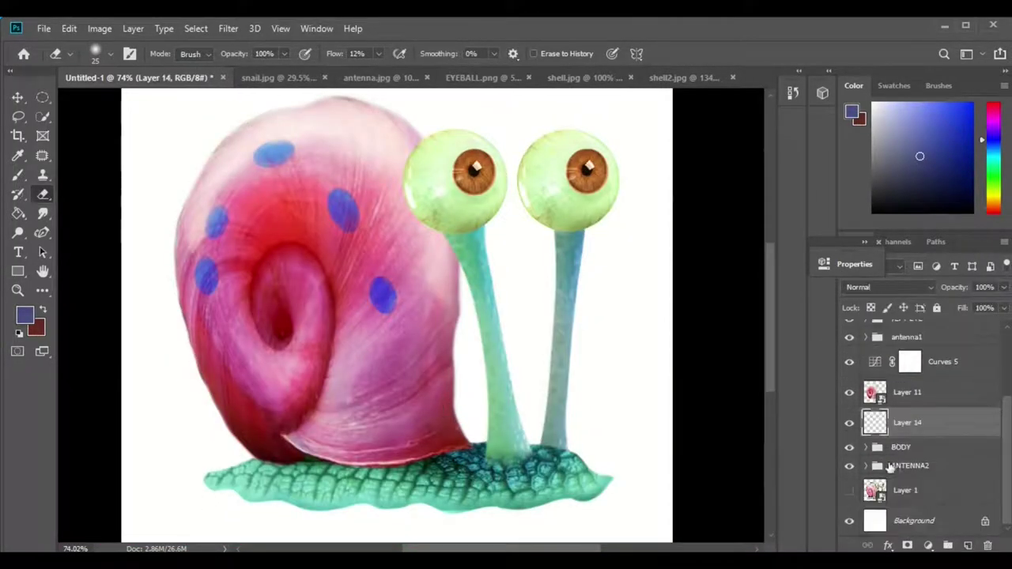
Step: Clip the new layer into BODY and blend the foot highlight in Hard Light at 67% opacity
click(850, 336)
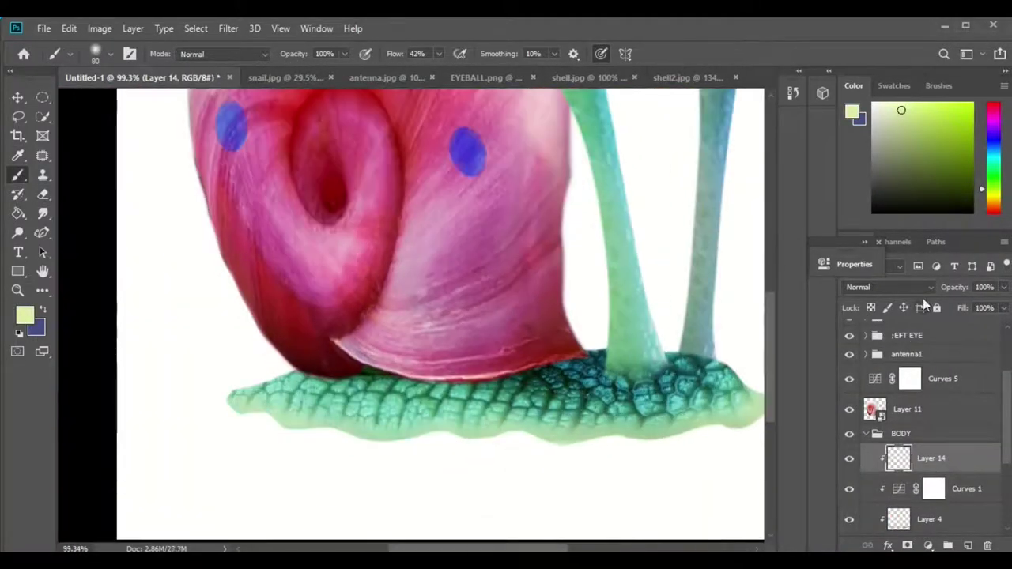
click(917, 288)
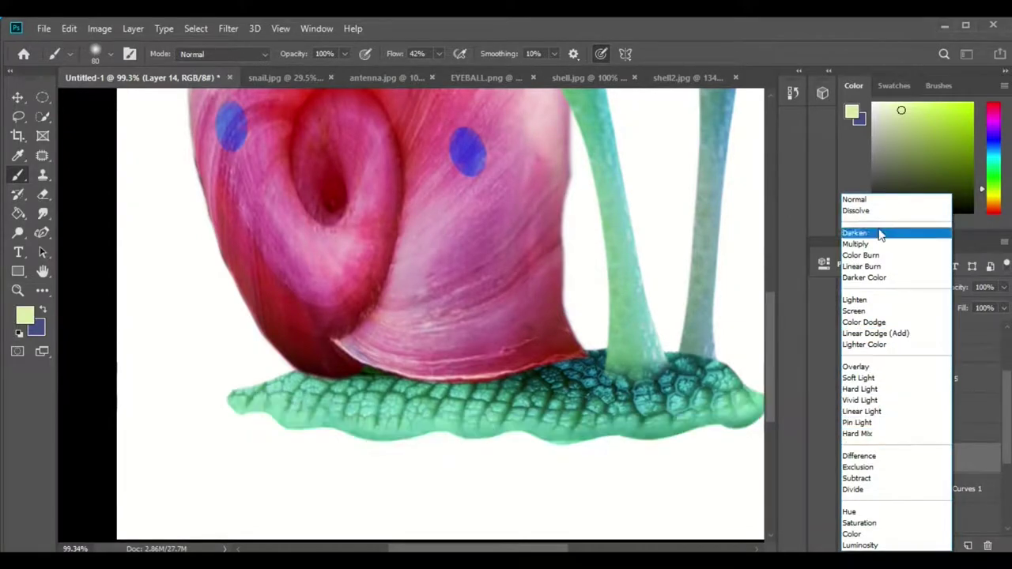
click(870, 300)
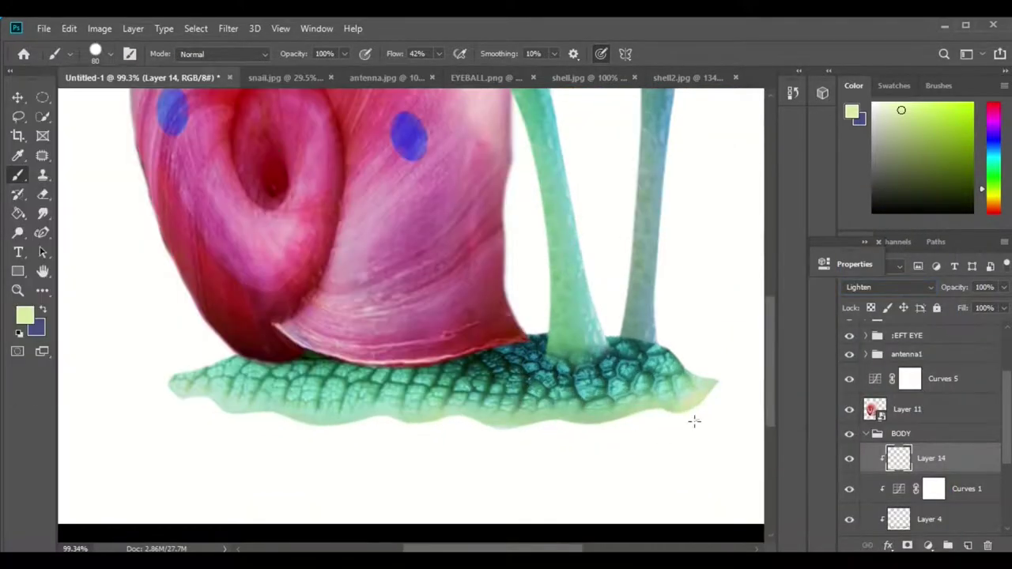
click(917, 287)
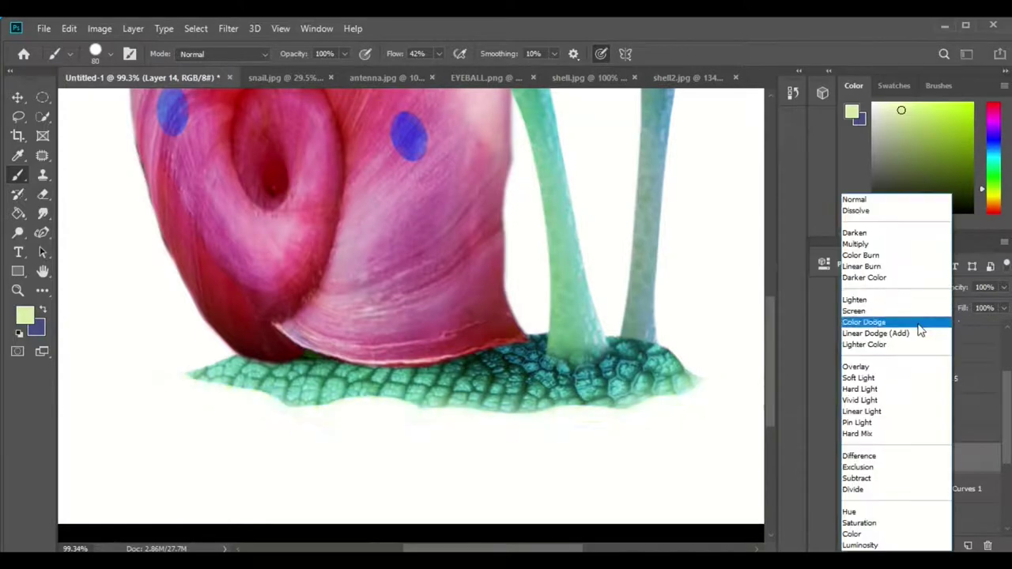
click(904, 395)
drag(998, 303, 973, 303)
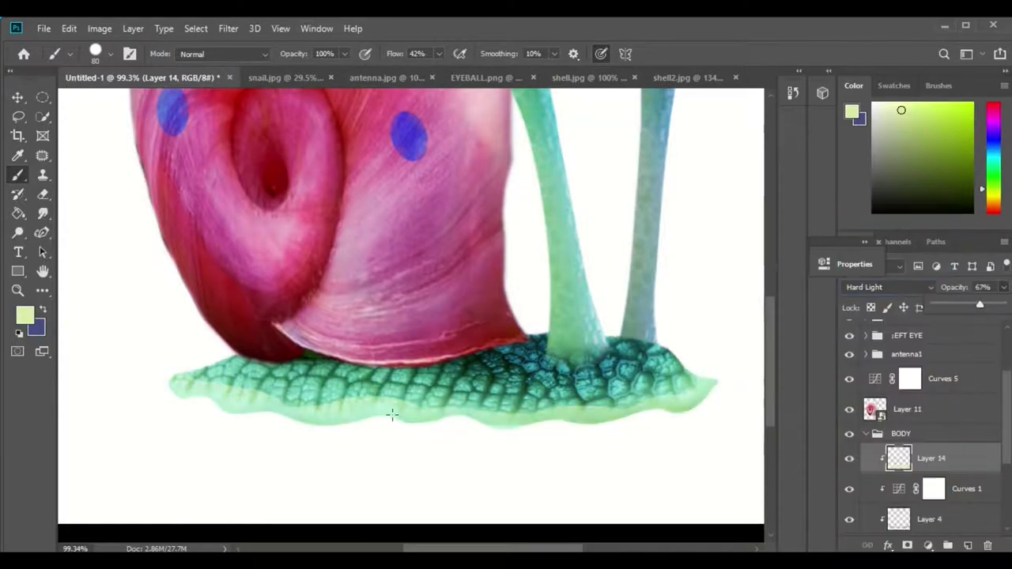
scroll(475, 316, up, 1)
click(885, 287)
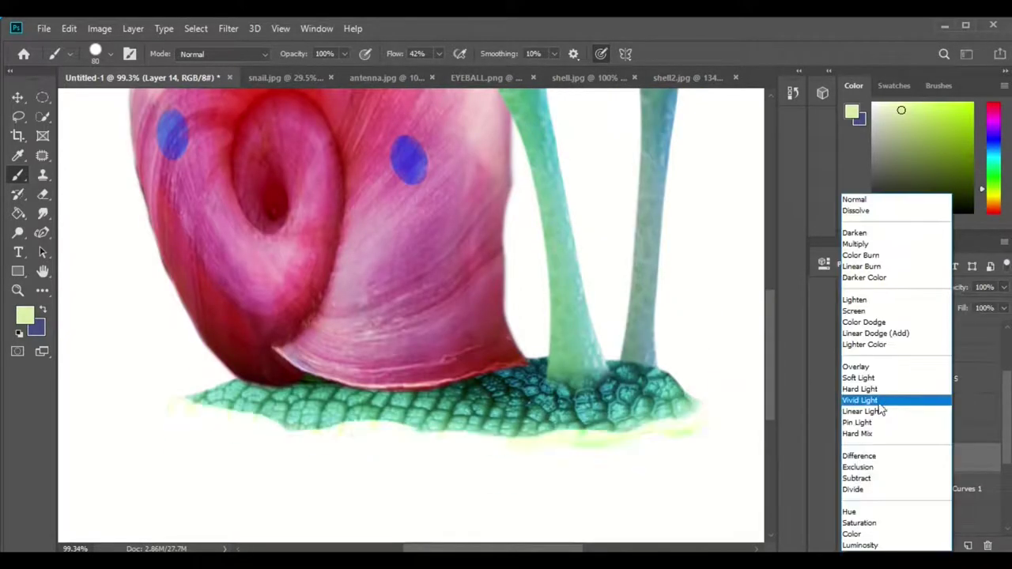
click(876, 388)
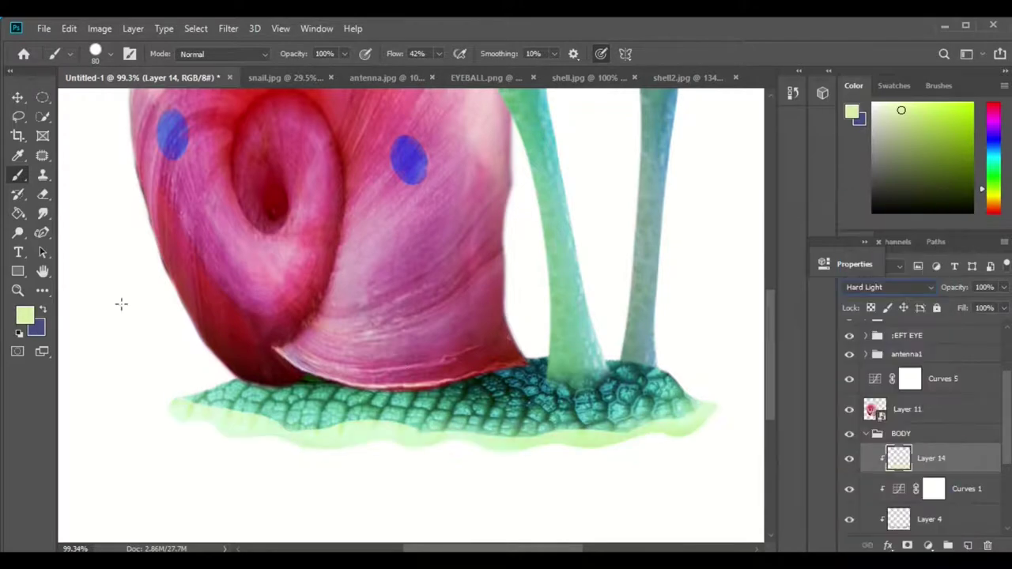
Step: Erase excess pale-green highlight along the foot's lower edge
key(e)
scroll(273, 376, up, 3)
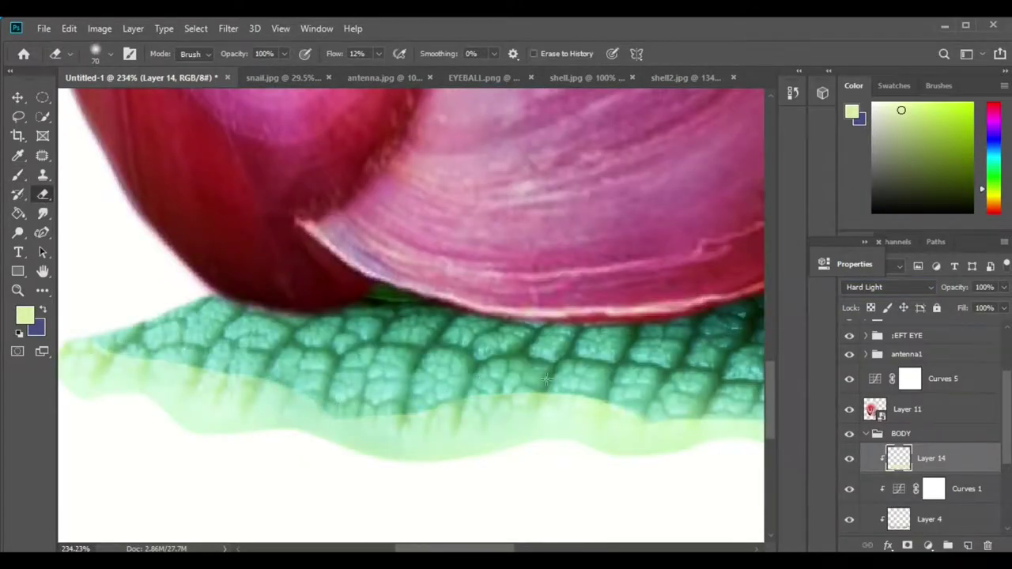
scroll(394, 400, down, 3)
scroll(423, 307, up, 3)
scroll(653, 307, down, 2)
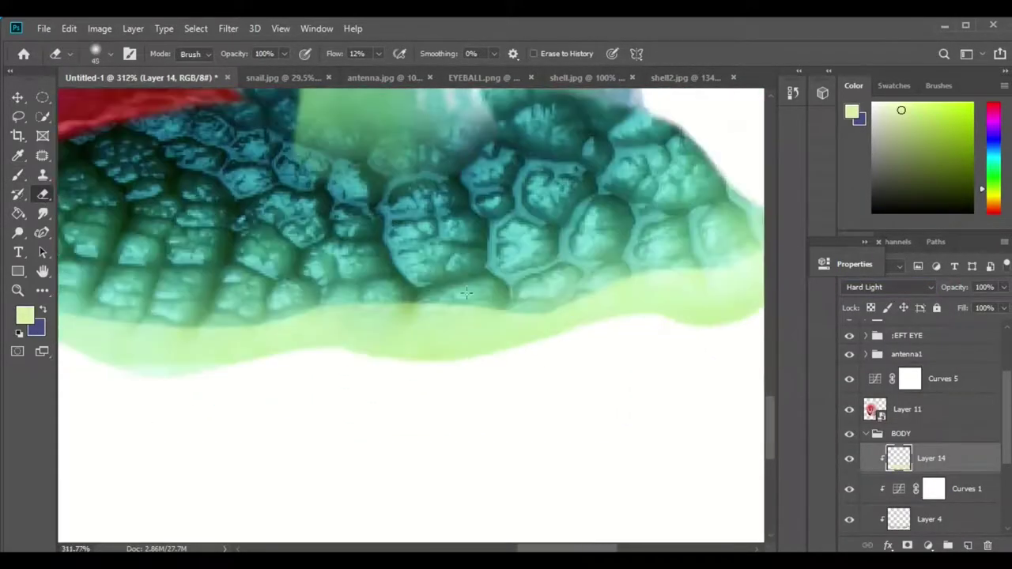
scroll(649, 292, down, 2)
scroll(639, 264, down, 5)
scroll(944, 445, up, 3)
scroll(909, 442, down, 3)
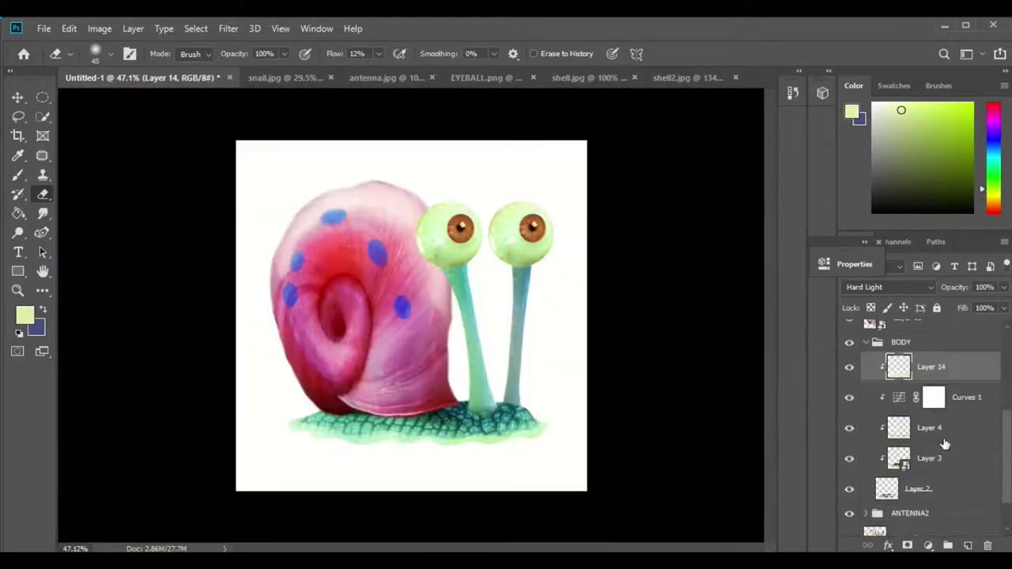
scroll(909, 443, up, 3)
click(901, 416)
scroll(917, 459, down, 5)
Step: Paint soft black shading at 25% flow on Layer 15 along the shell's bottom edge
click(948, 430)
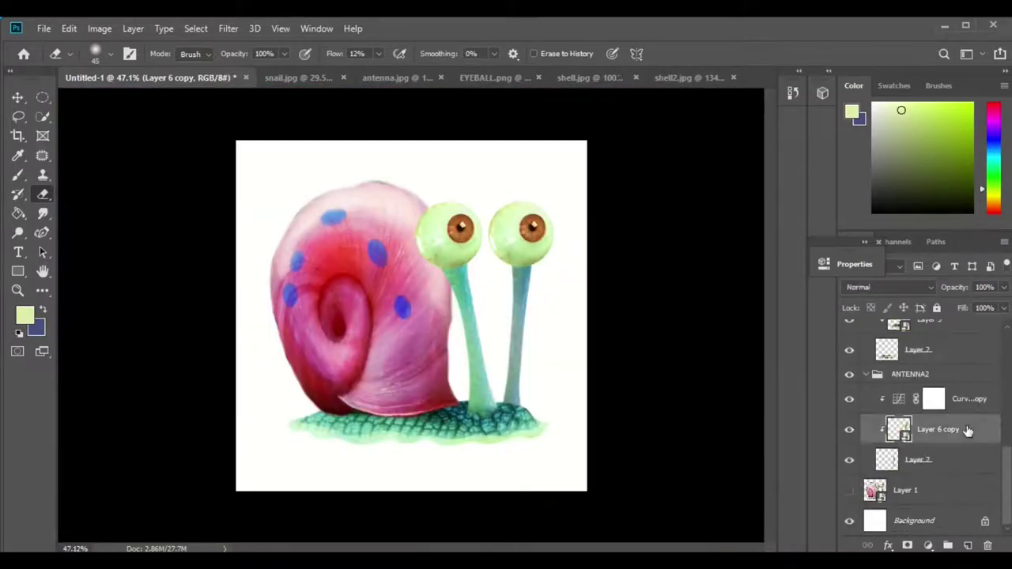
key(ctrl+t)
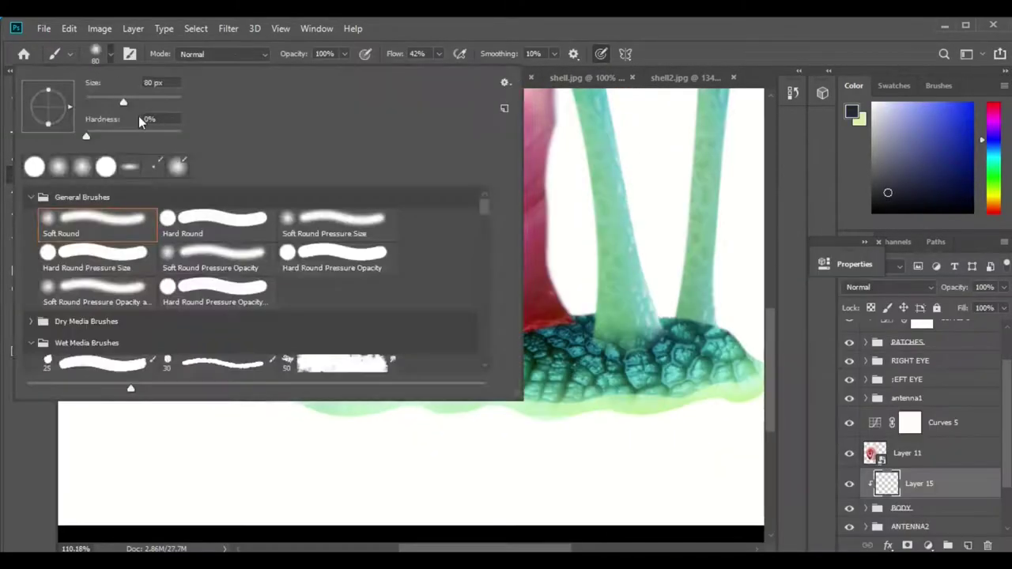
click(282, 427)
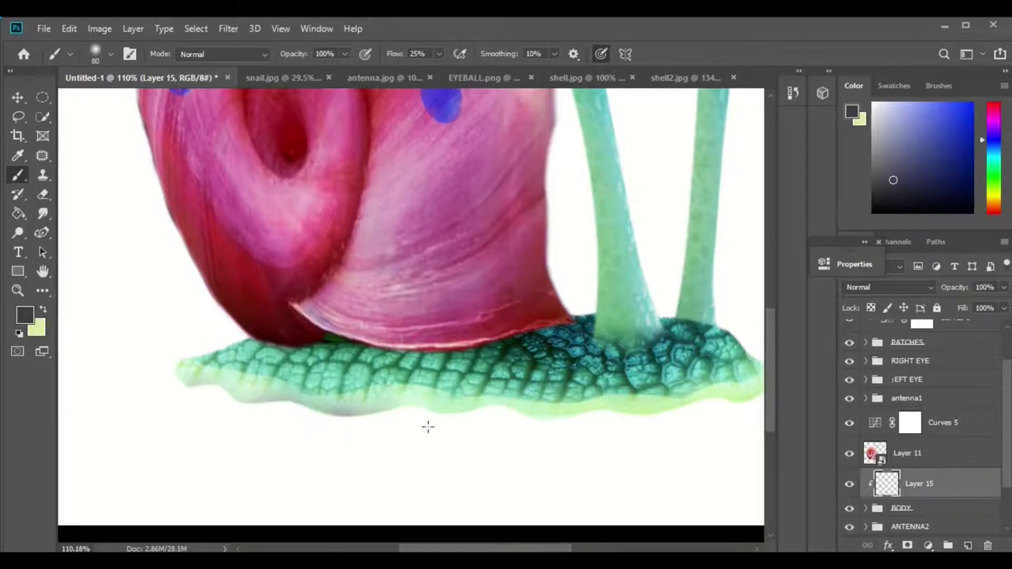
scroll(624, 438, up, 3)
scroll(253, 407, up, 1)
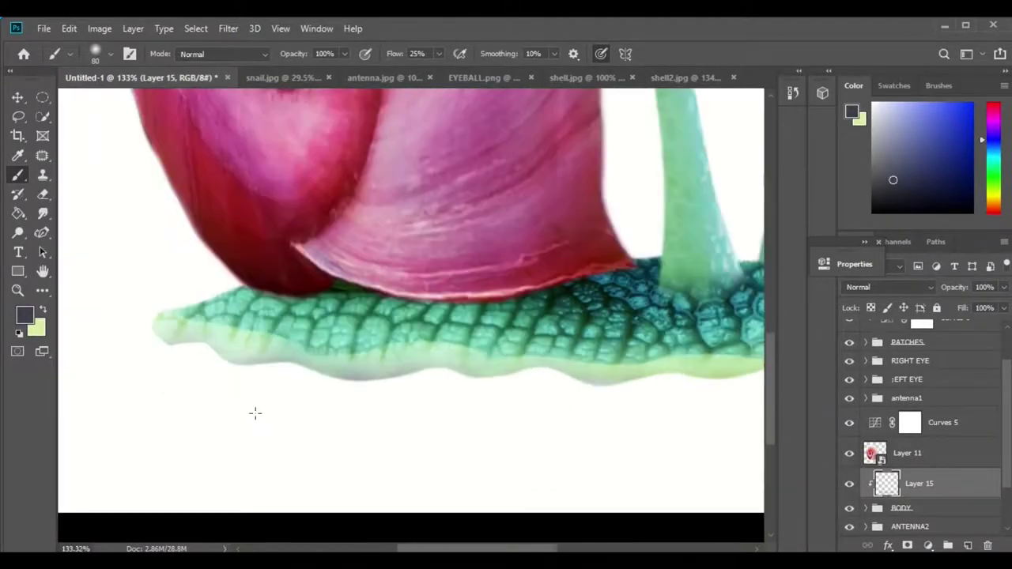
scroll(456, 314, down, 2)
key(e)
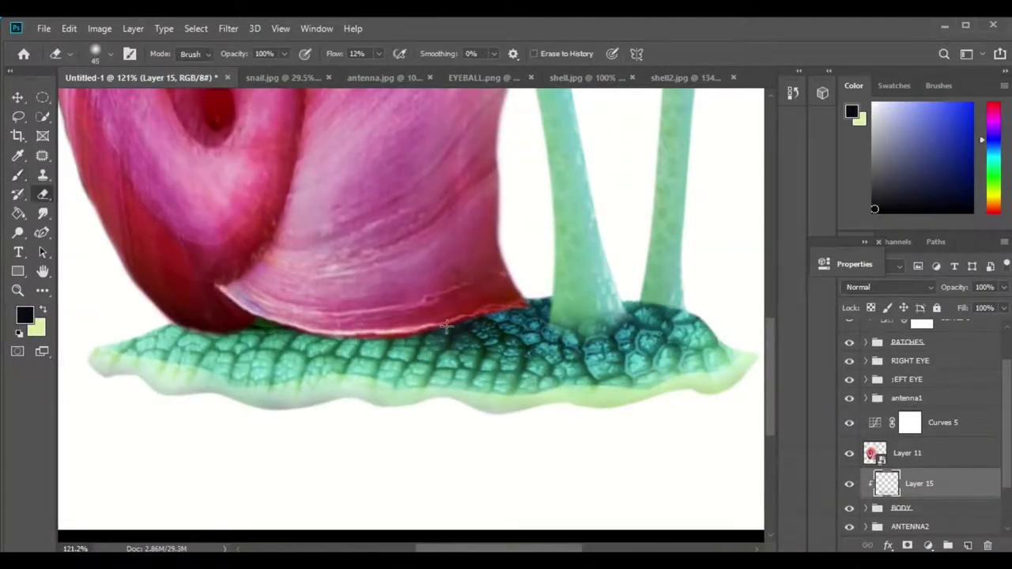
key(b)
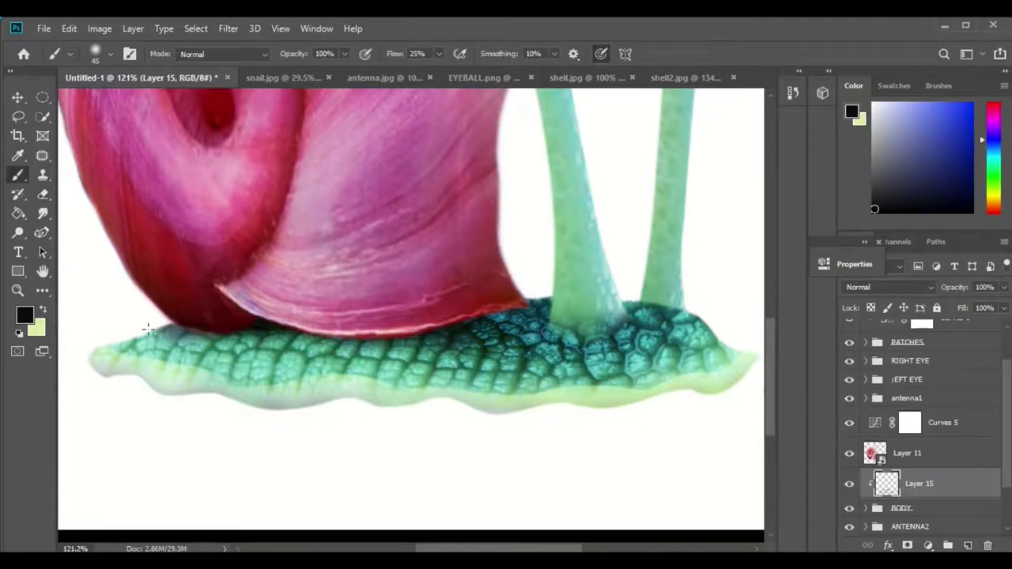
scroll(330, 364, up, 2)
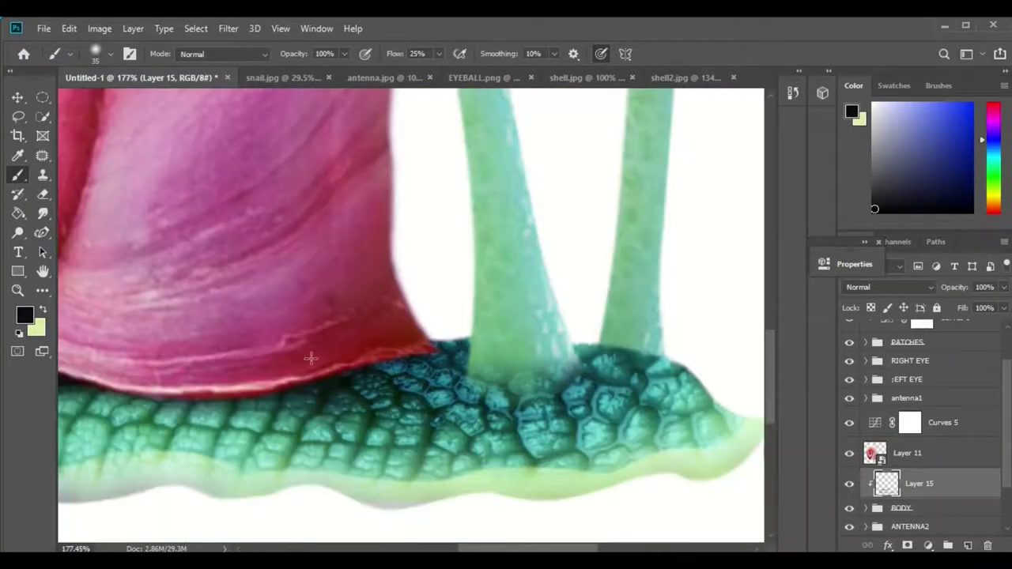
scroll(311, 358, down, 2)
scroll(285, 472, down, 1)
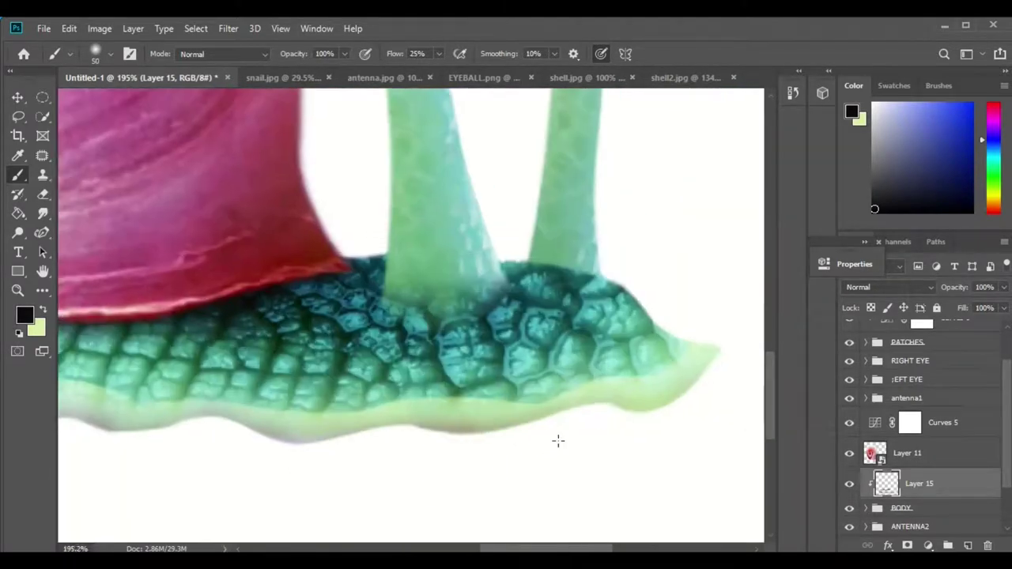
drag(680, 449, 835, 490)
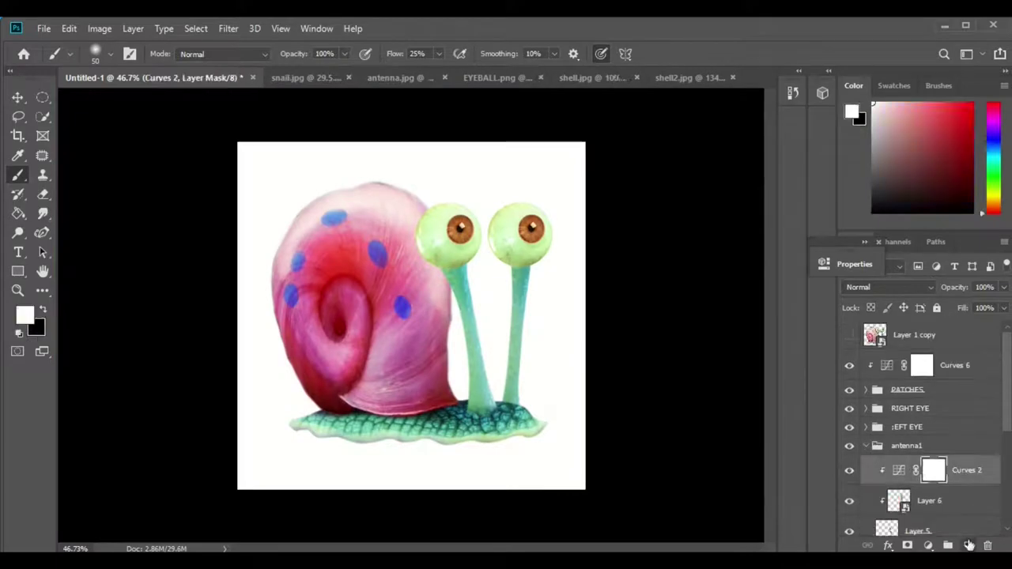
Step: Add shading layers to the antenna groups and lighten the right antenna stalk
click(969, 545)
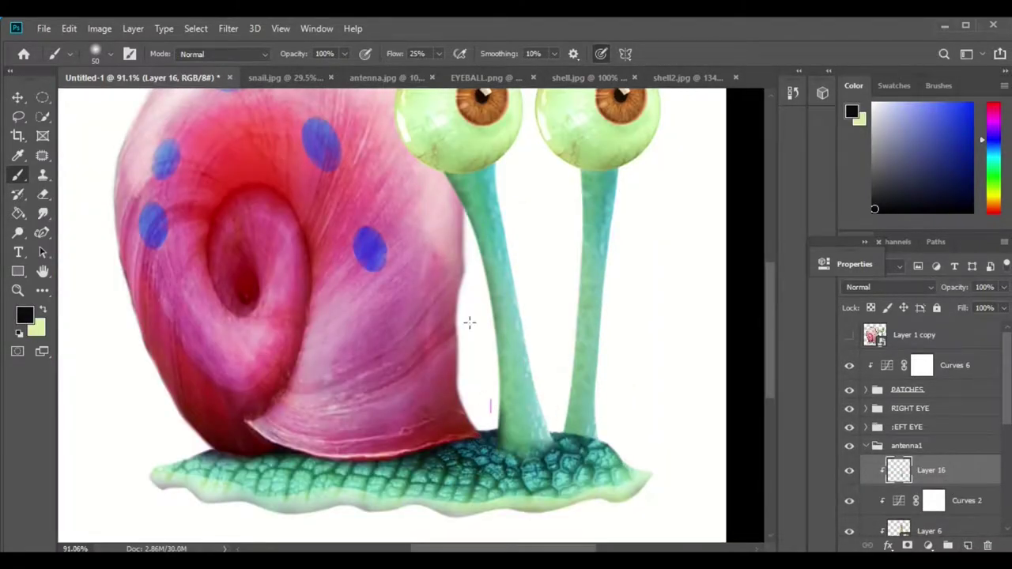
scroll(387, 474, right, 2)
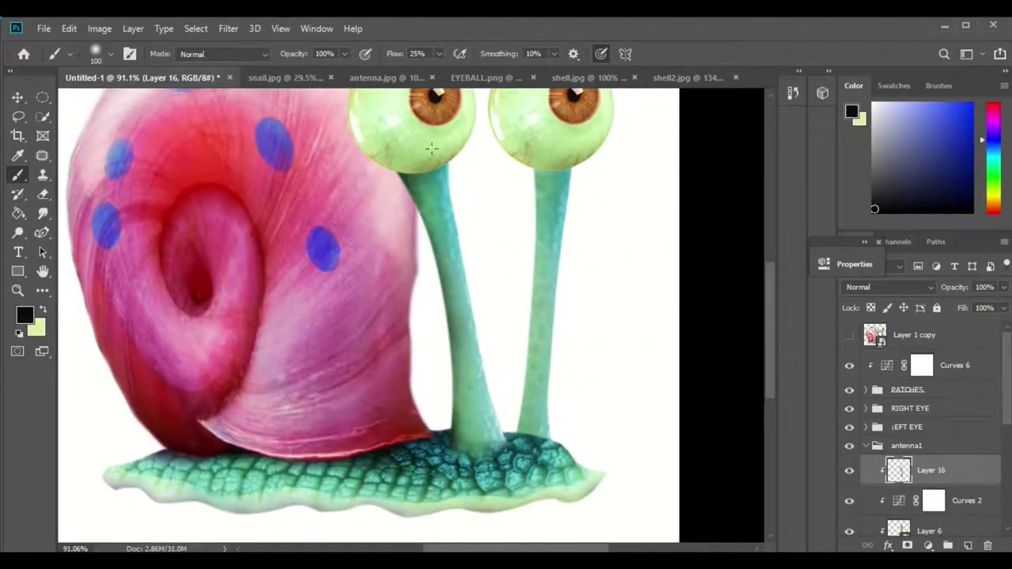
scroll(474, 474, down, 5)
scroll(474, 219, up, 5)
click(865, 445)
scroll(960, 522, down, 2)
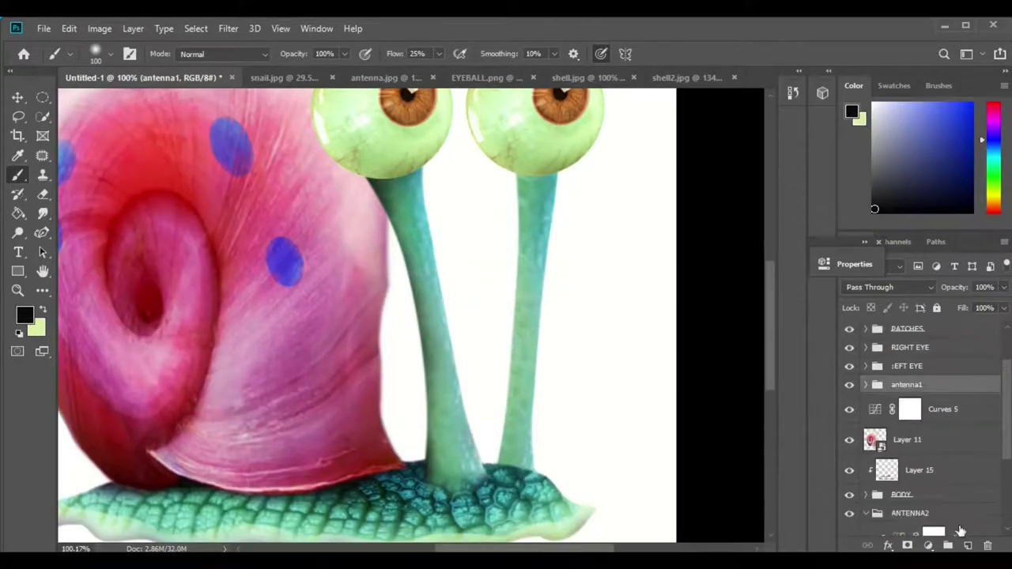
click(960, 530)
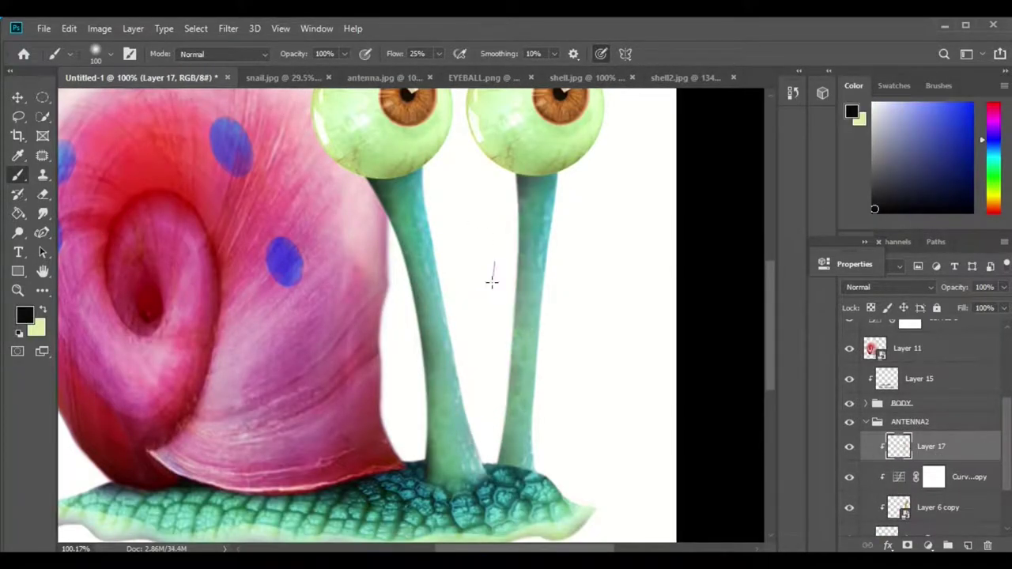
drag(515, 201, 485, 456)
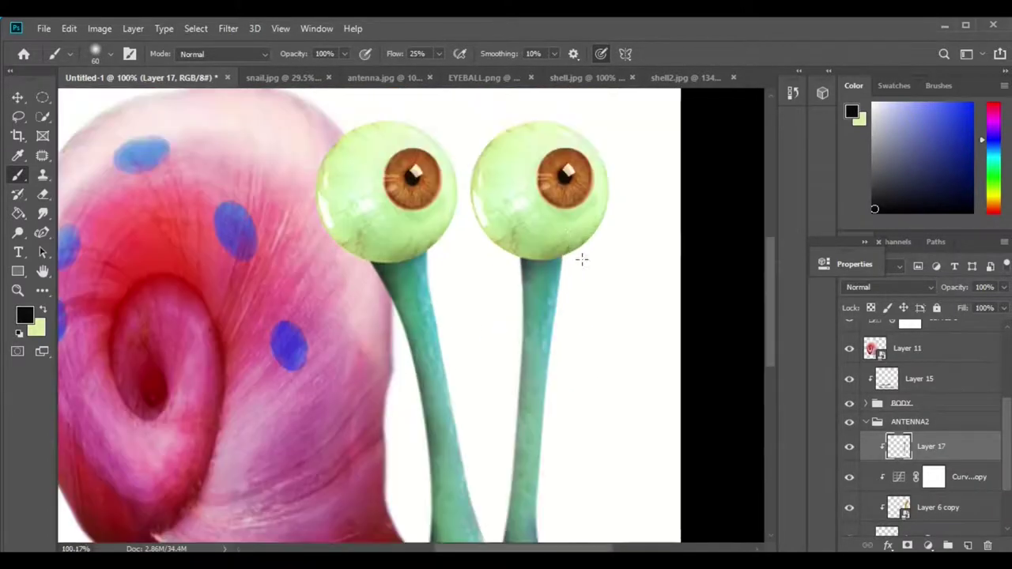
Step: Add a new layer above the RIGHT EYE group and pick a dark green paint colour
scroll(553, 356, up, 3)
scroll(909, 379, up, 3)
click(866, 408)
click(931, 434)
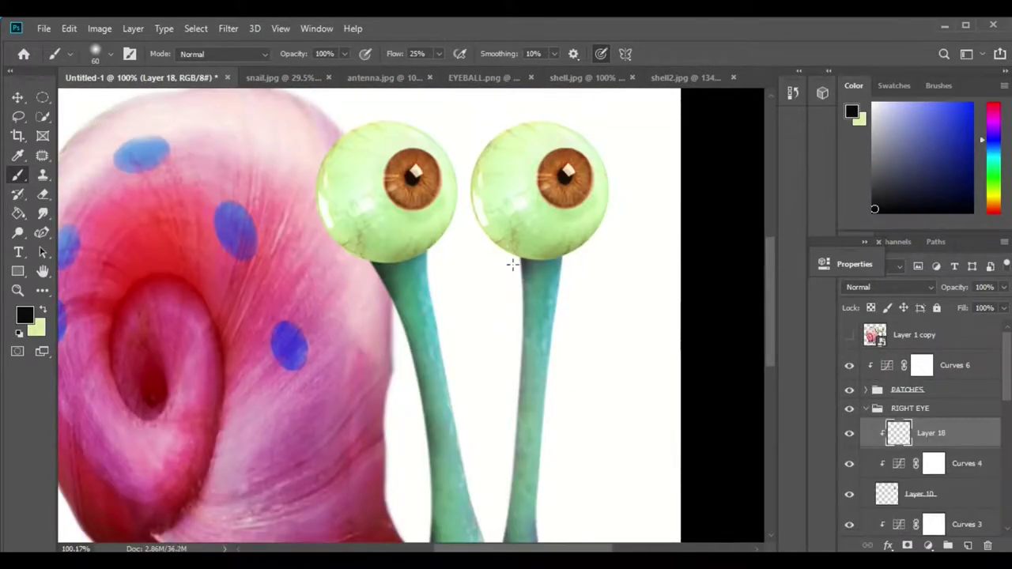
scroll(942, 464, down, 1)
key(ctrl+shift+alt+n)
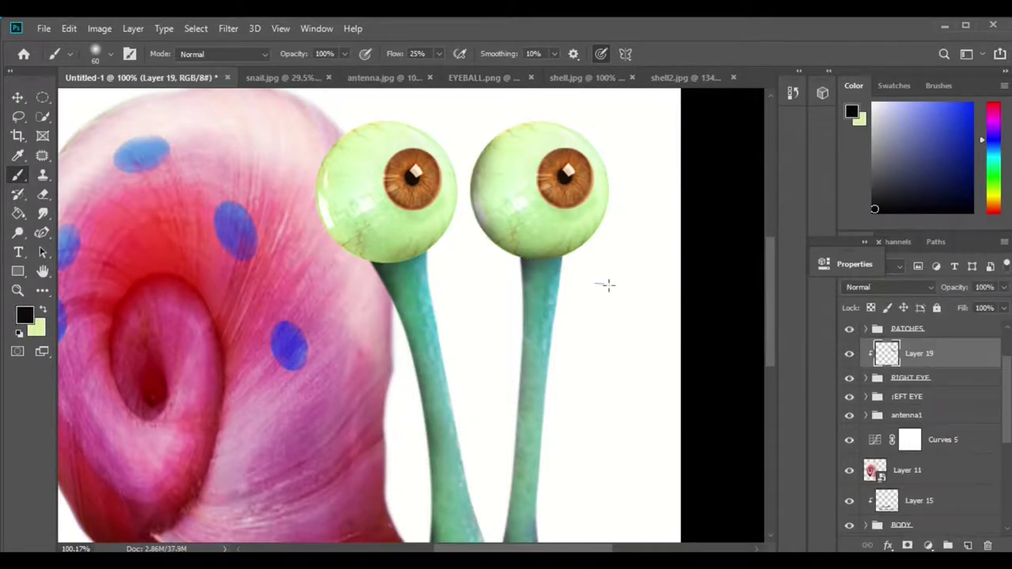
scroll(607, 284, down, 1)
click(25, 315)
click(768, 423)
key(Return)
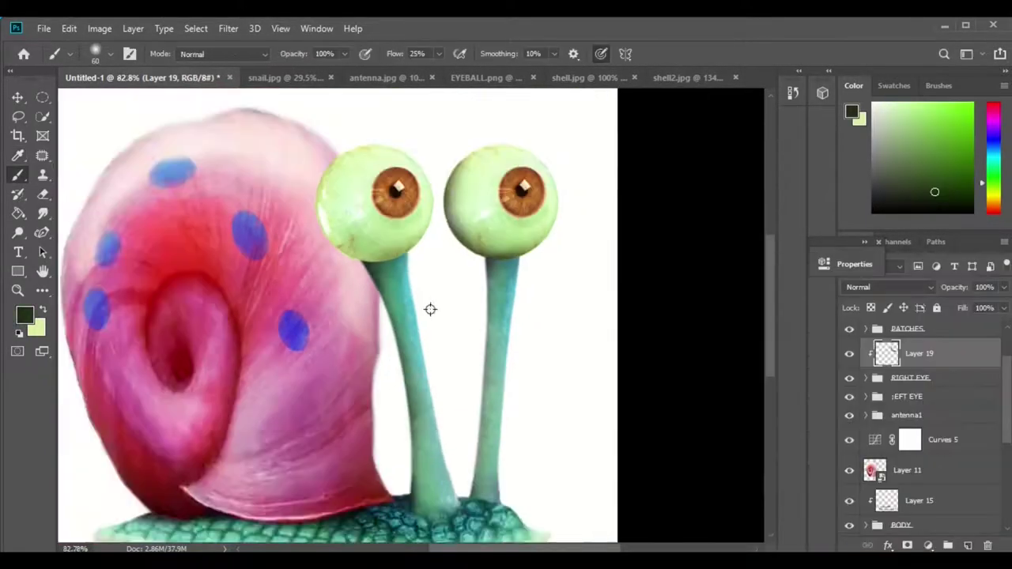
scroll(430, 309, up, 2)
Step: Clip a new layer to the LEFT EYE group and shade around the left eyeball in dark green
click(907, 396)
key(ctrl+shift+alt+n)
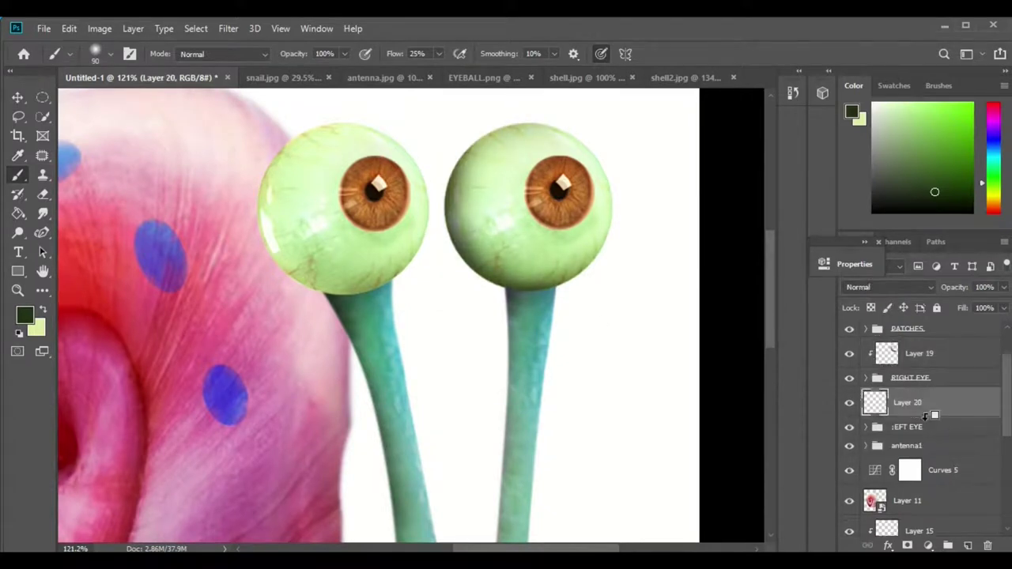
key(ctrl+alt+g)
mouse_move(386, 285)
mouse_down()
mouse_move(273, 253)
mouse_move(363, 131)
mouse_up()
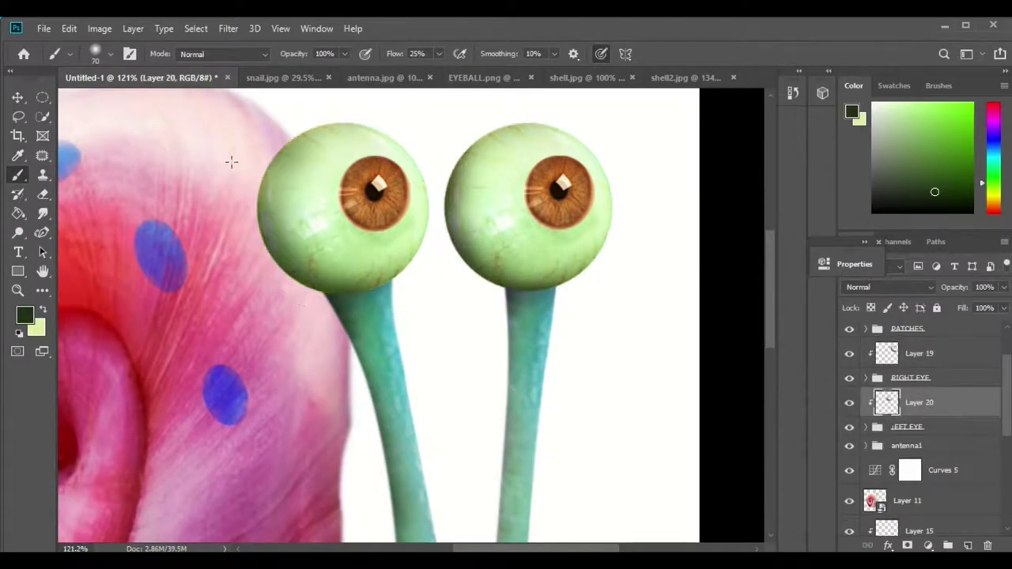
scroll(447, 262, down, 2)
ctrl+click(358, 291)
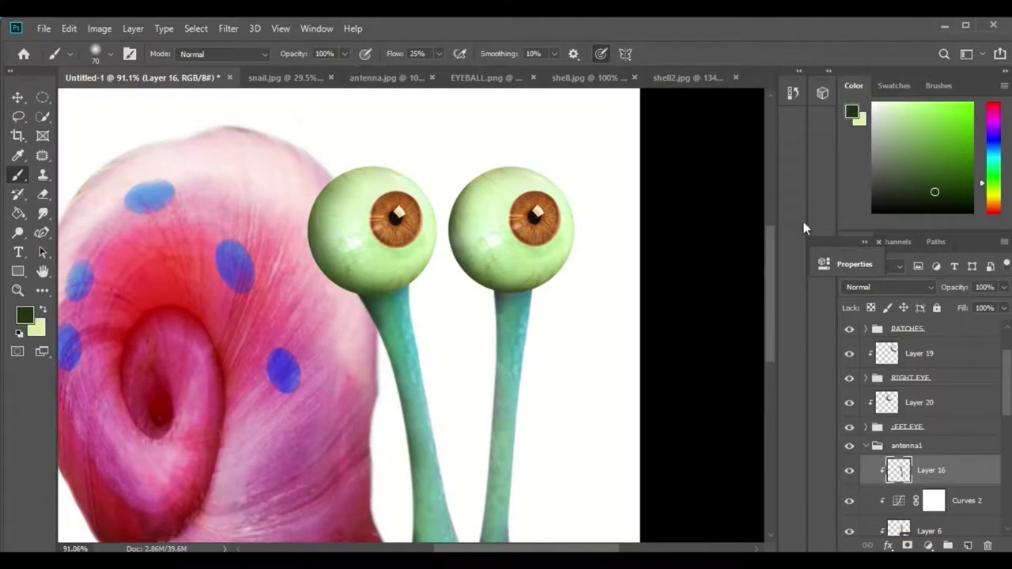
click(865, 446)
click(925, 477)
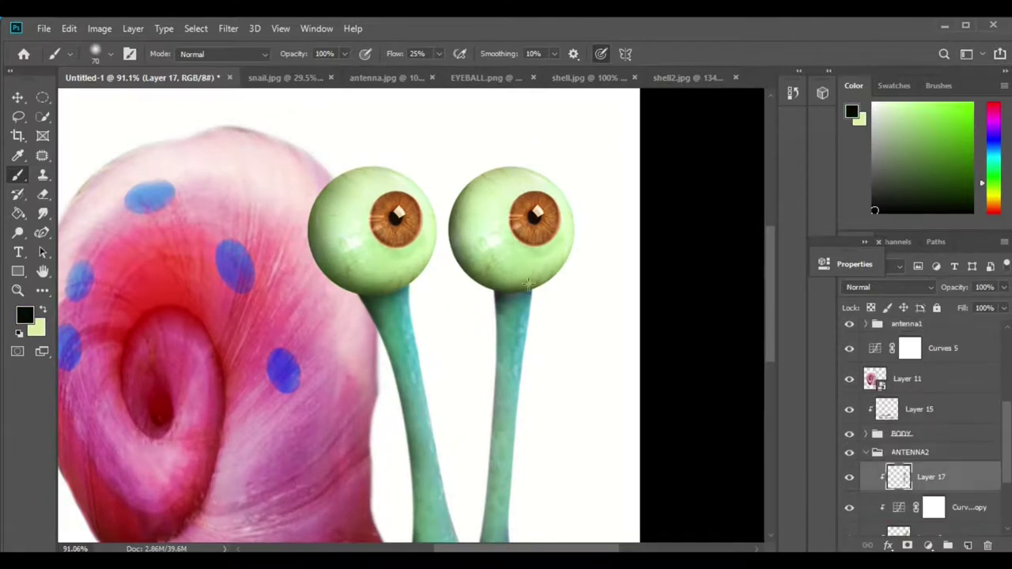
scroll(551, 314, up, 1)
scroll(535, 248, down, 3)
Step: Group Curves 5 and Layer 11 as SHELL, then add clipped Layer 21 above it
scroll(534, 248, up, 1)
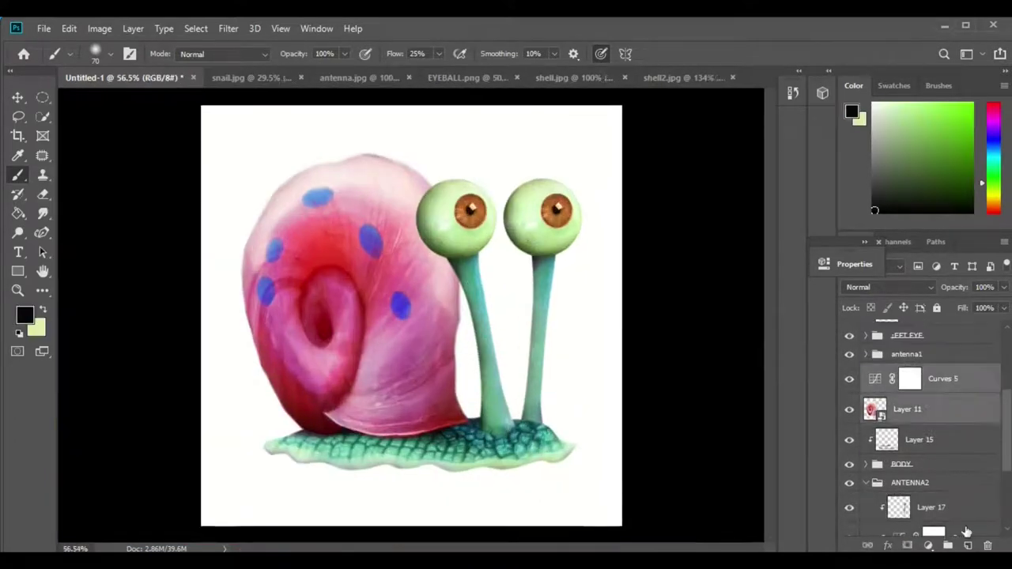
click(940, 348)
shift+click(917, 379)
key(ctrl+g)
click(966, 545)
scroll(481, 406, up, 3)
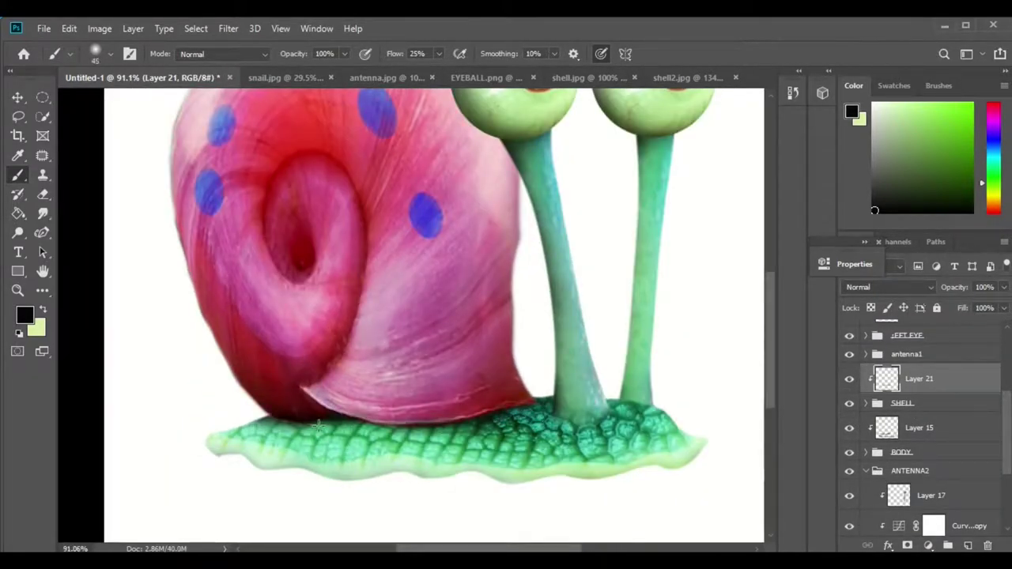
scroll(243, 490, up, 3)
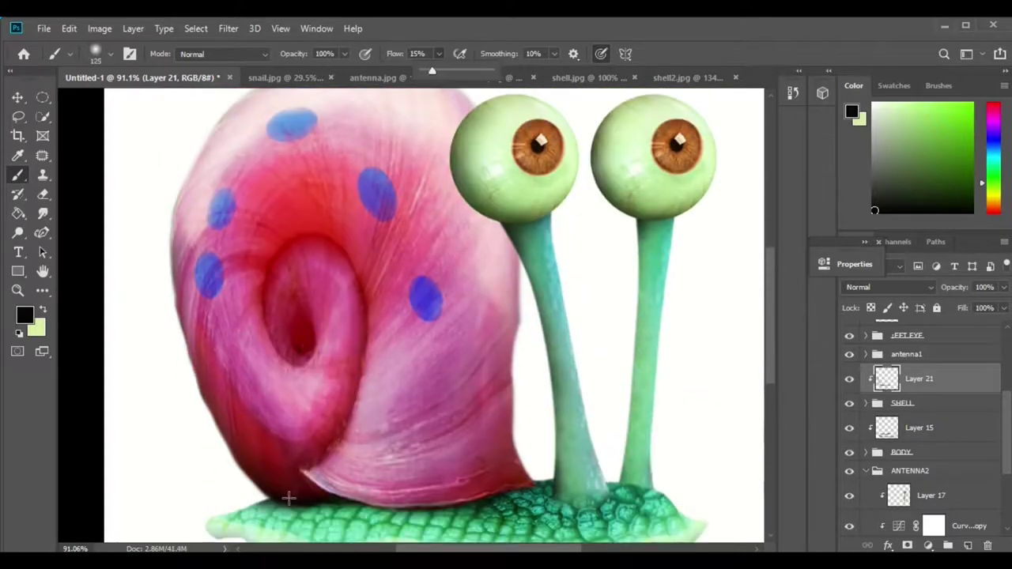
scroll(457, 229, down, 5)
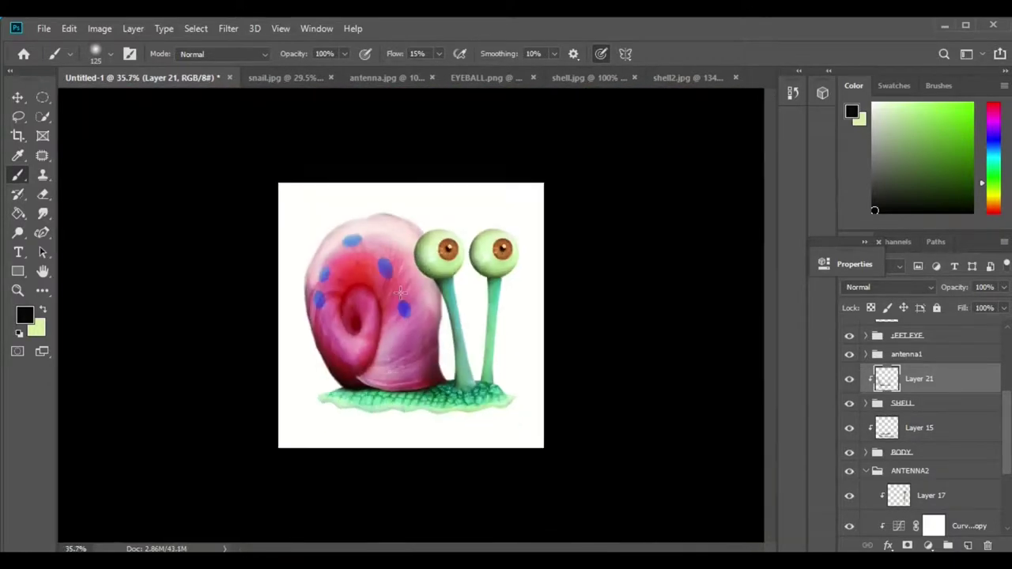
scroll(436, 401, up, 2)
scroll(426, 366, down, 3)
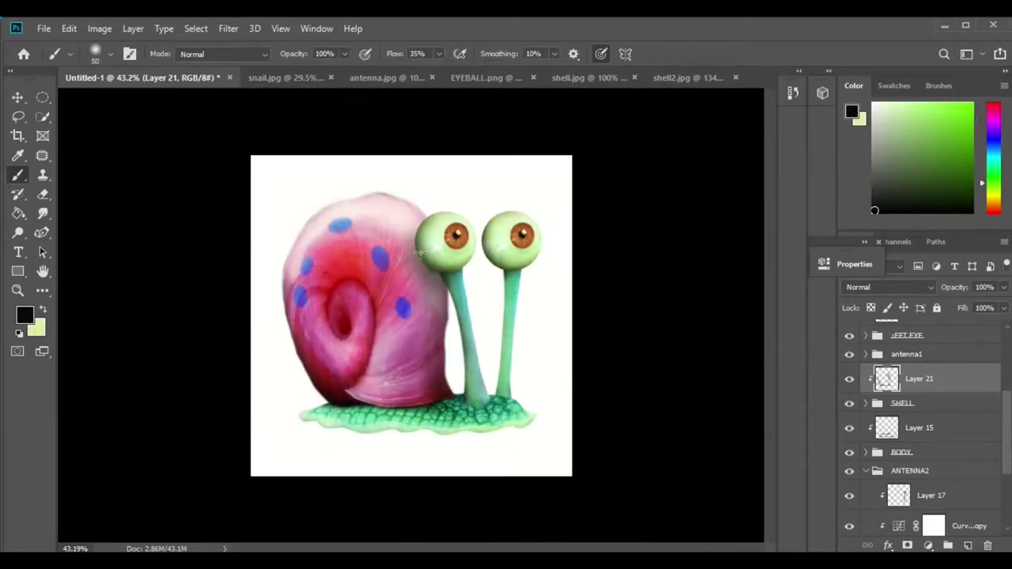
scroll(419, 253, up, 4)
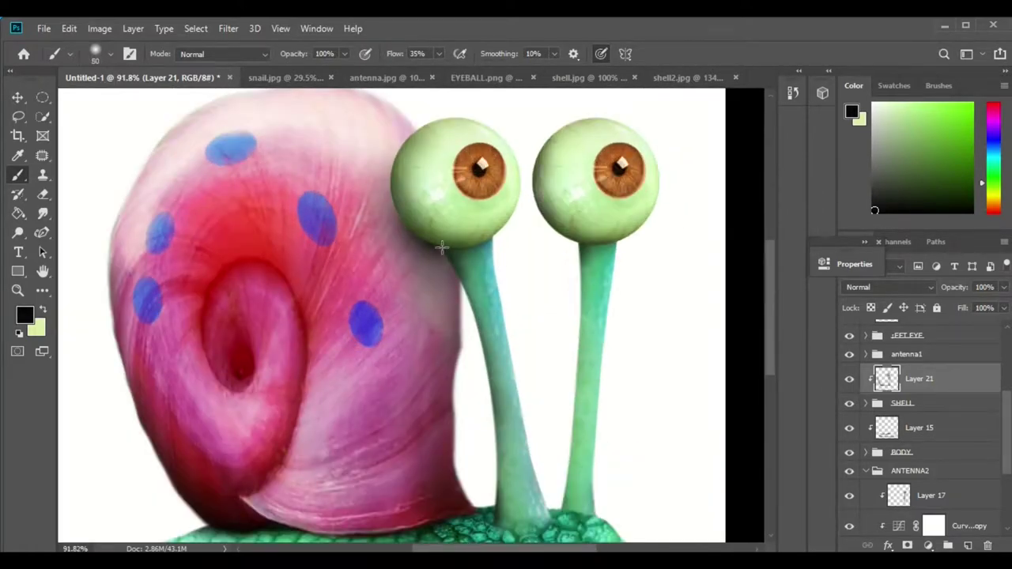
scroll(441, 317, up, 1)
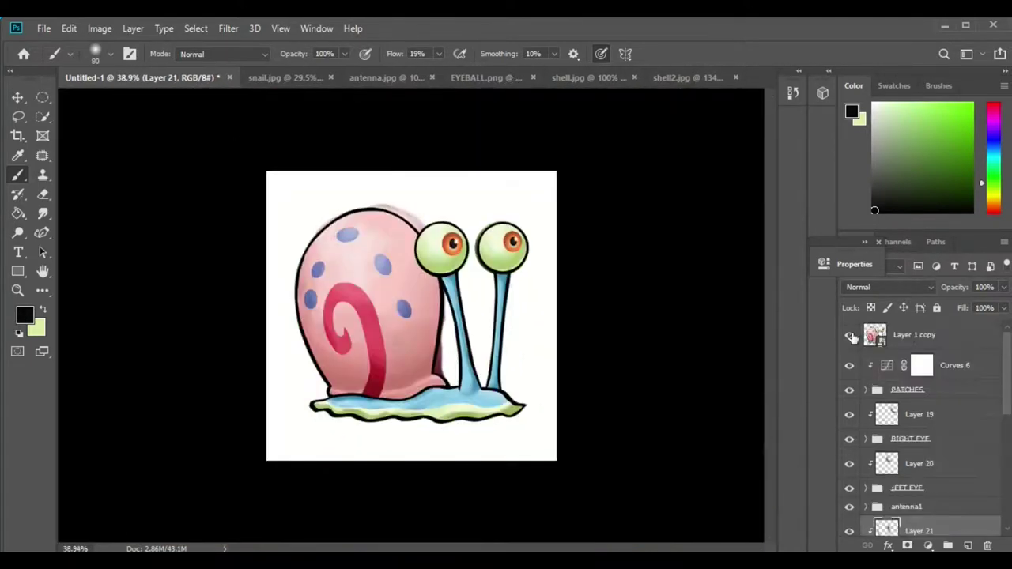
Step: On the SHdow layer, paint a soft black shadow under the snail's foot
click(849, 335)
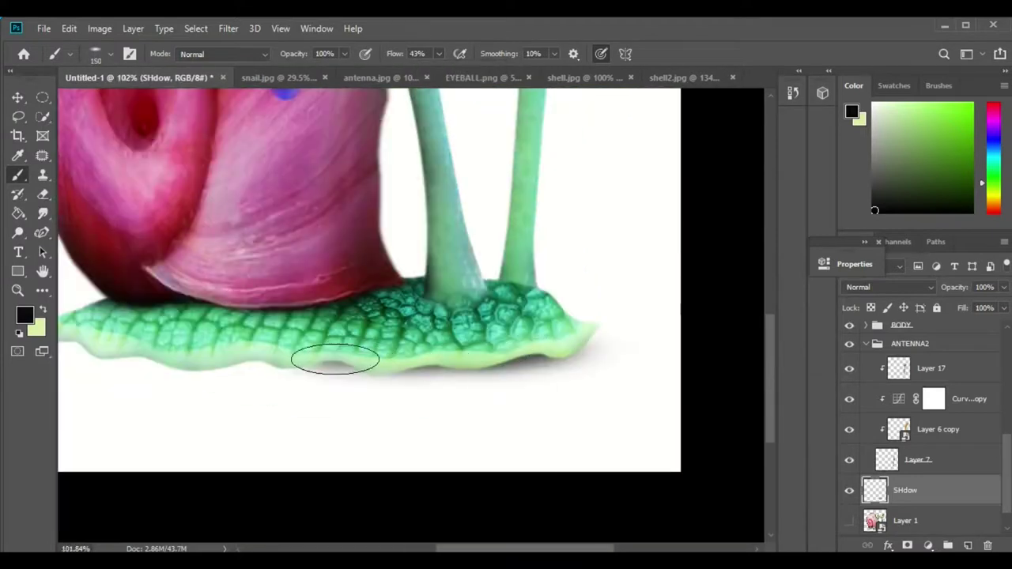
drag(335, 360, 194, 352)
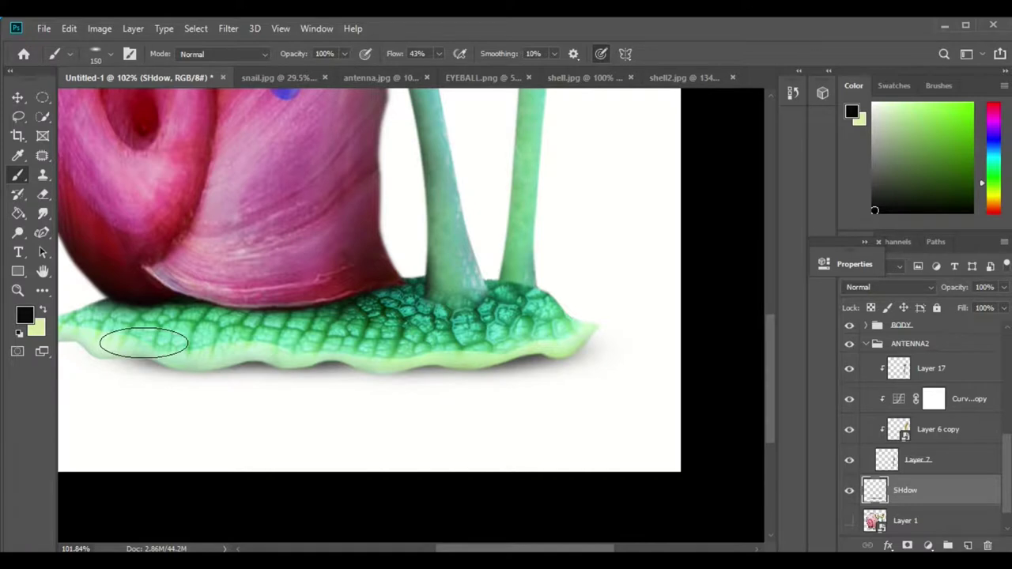
scroll(181, 339, up, 2)
scroll(216, 416, up, 1)
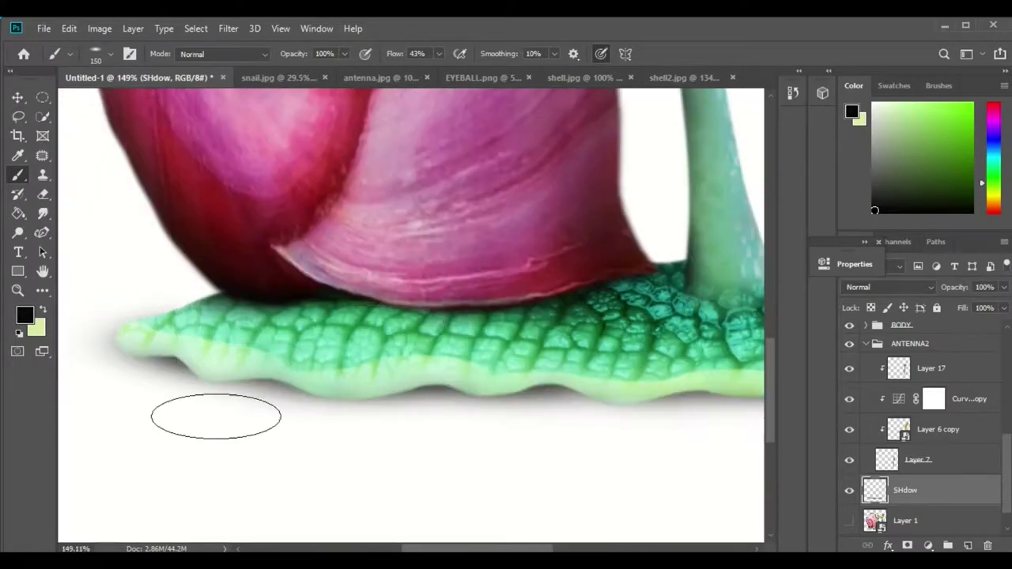
scroll(515, 402, down, 2)
scroll(443, 487, down, 4)
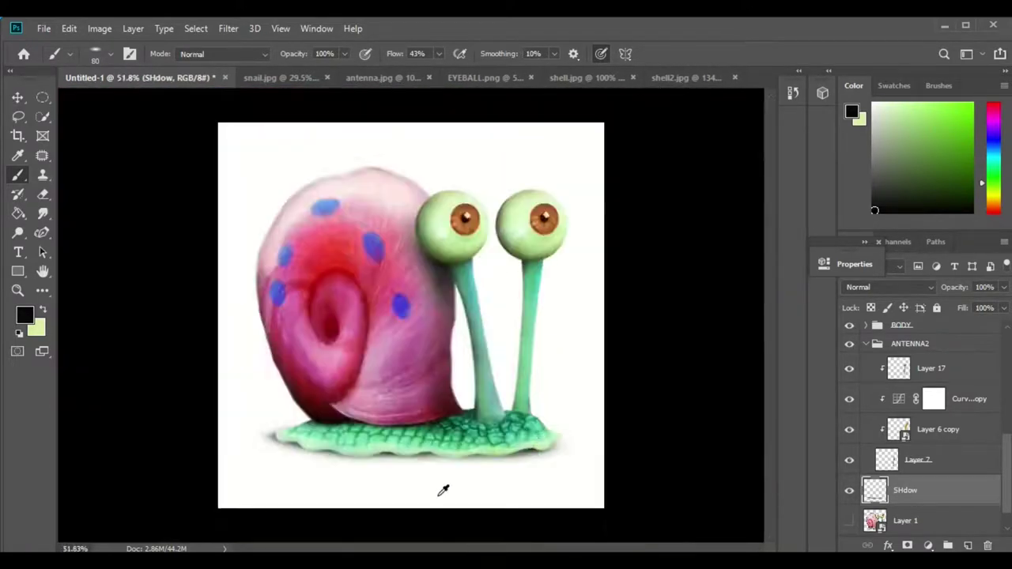
scroll(269, 427, up, 5)
Step: Lower the brush Flow to 26% and select Layer 15 in the SHELL group
drag(431, 71, 417, 71)
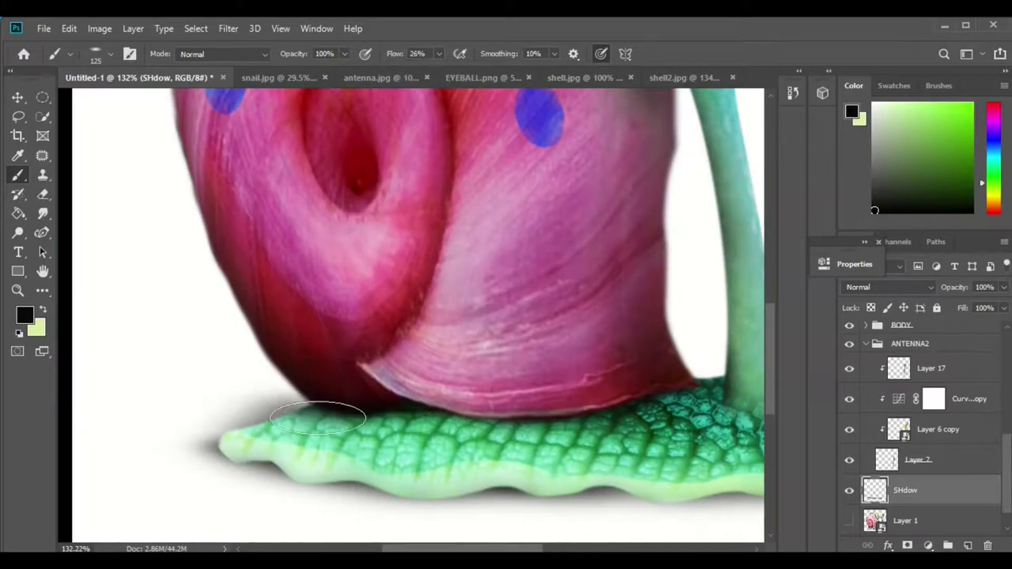
scroll(305, 418, down, 2)
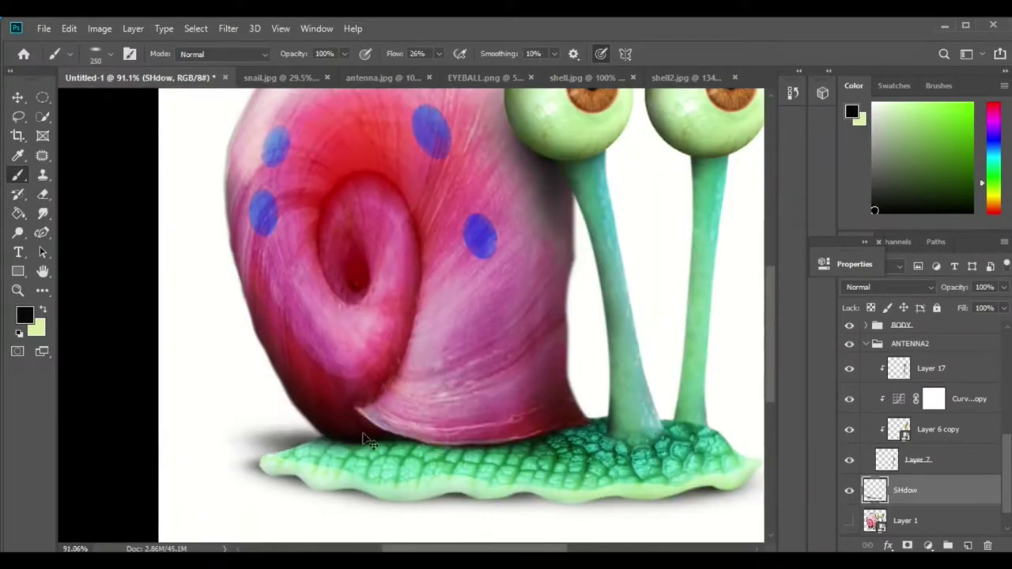
scroll(388, 422, down, 2)
ctrl+click(389, 423)
scroll(227, 403, up, 2)
scroll(227, 404, down, 2)
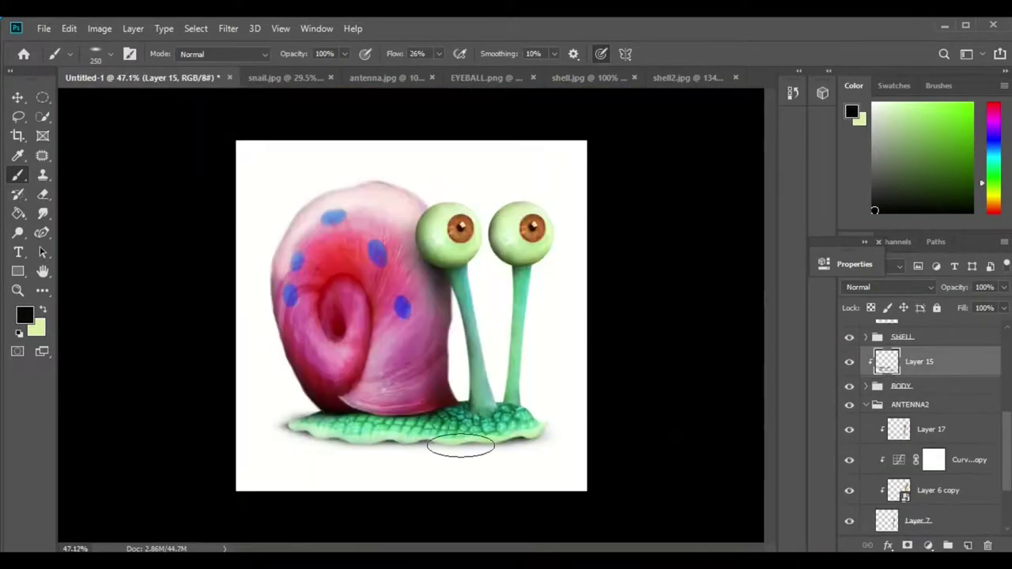
Step: Bring up the Curves 6 adjustment's curve settings in Properties
click(928, 546)
click(878, 329)
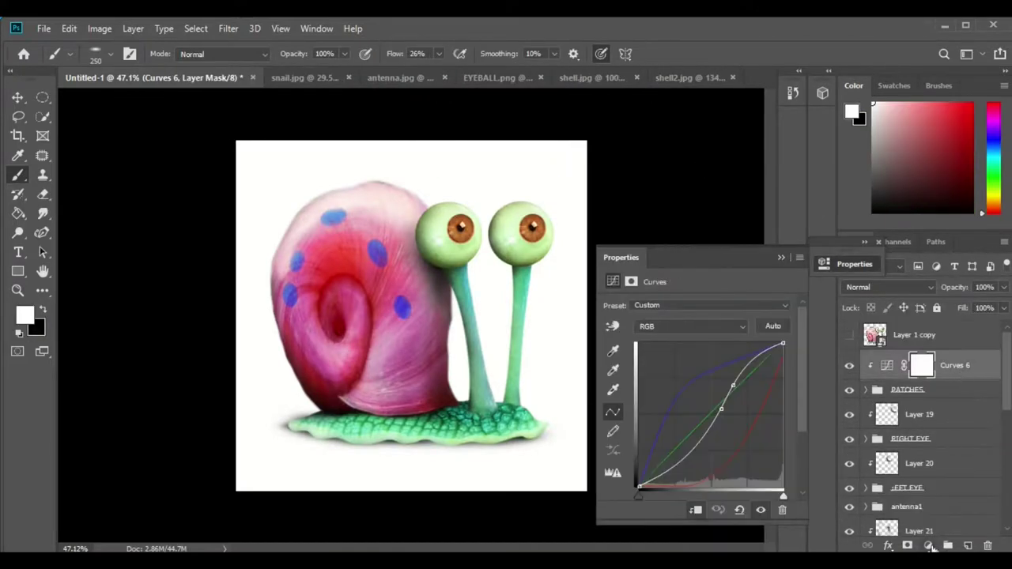